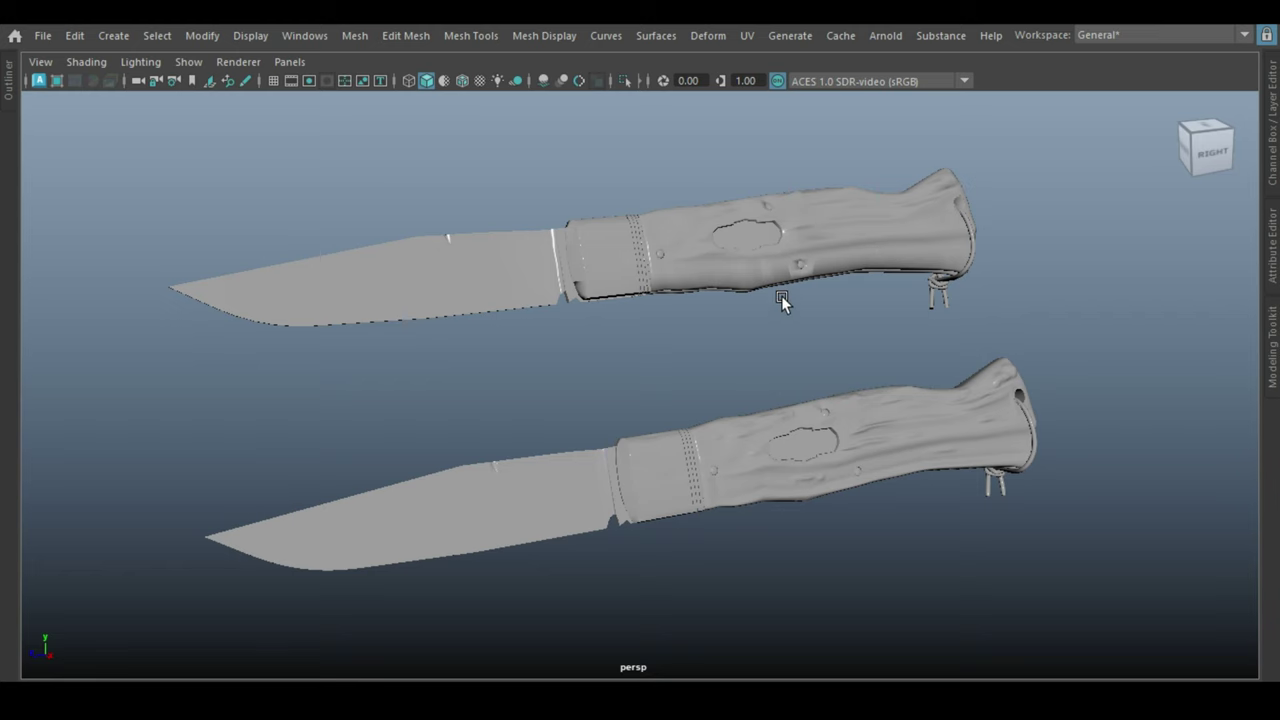
Step: Orbit and zoom around both shaded knives, closing in on their handles from the side
mouse_move(781, 295)
alt+mouse_down()
mouse_move(633, 319)
mouse_move(463, 286)
mouse_move(777, 300)
alt+mouse_up()
scroll(777, 300, up, 3)
alt+right_drag(749, 312, 643, 374)
mouse_move(643, 374)
alt+mouse_down()
mouse_move(629, 434)
mouse_move(643, 377)
alt+mouse_up()
mouse_move(643, 377)
alt+right_down()
mouse_move(737, 424)
mouse_move(778, 482)
mouse_move(875, 491)
alt+right_up()
mouse_move(875, 491)
alt+mouse_down()
mouse_move(828, 517)
mouse_move(746, 509)
alt+mouse_up()
mouse_move(746, 509)
alt+right_down()
mouse_move(837, 366)
mouse_move(733, 367)
alt+right_up()
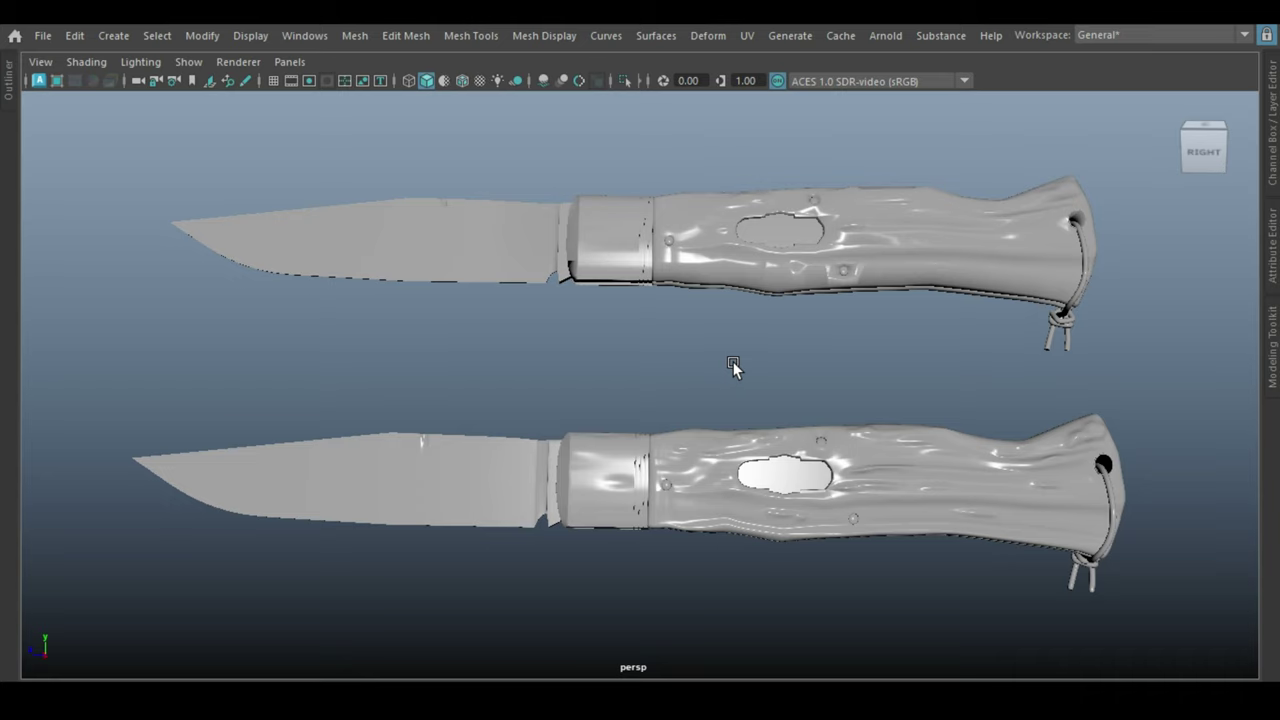
Step: Tumble through several more angles to study the shading on both knives
mouse_move(733, 367)
alt+mouse_down()
mouse_move(797, 363)
mouse_move(755, 416)
mouse_move(428, 371)
mouse_move(723, 366)
mouse_move(829, 386)
mouse_move(709, 391)
alt+mouse_up()
alt+right_drag(709, 391, 763, 383)
alt+middle_drag(763, 383, 646, 360)
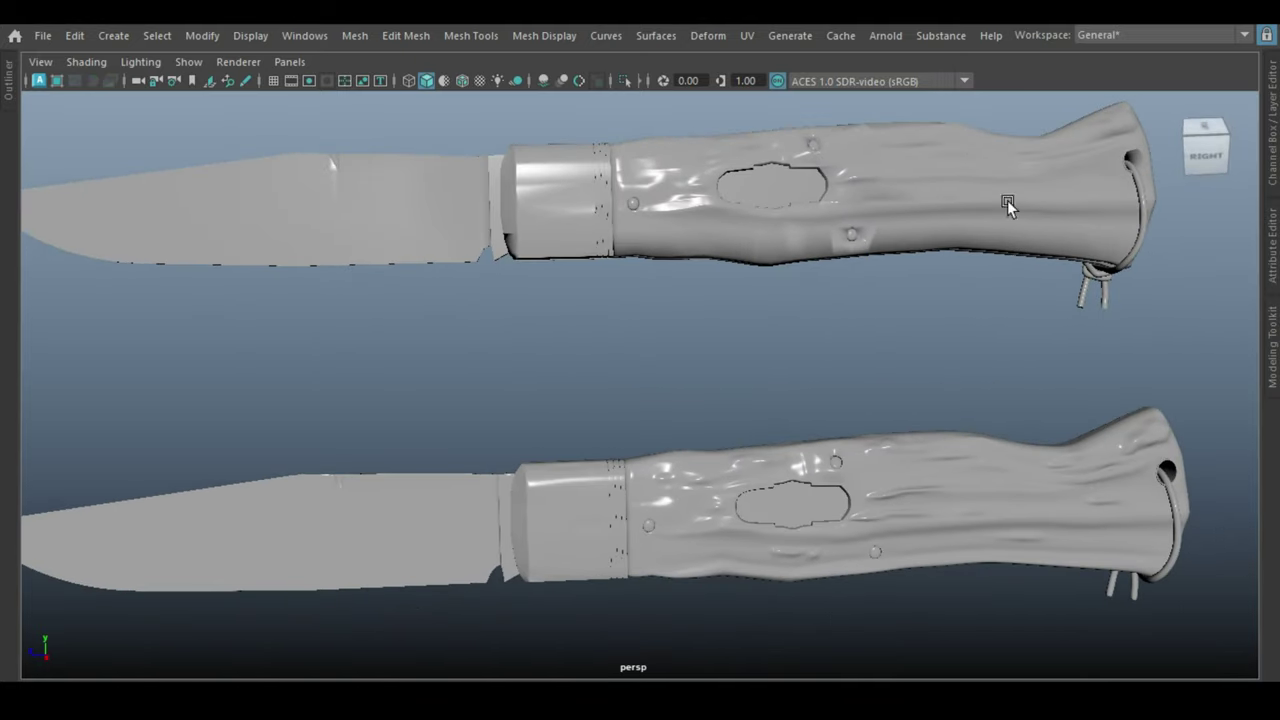
mouse_move(1008, 205)
alt+mouse_down()
mouse_move(970, 317)
mouse_move(940, 340)
mouse_move(628, 325)
mouse_move(680, 295)
mouse_move(920, 302)
alt+mouse_up()
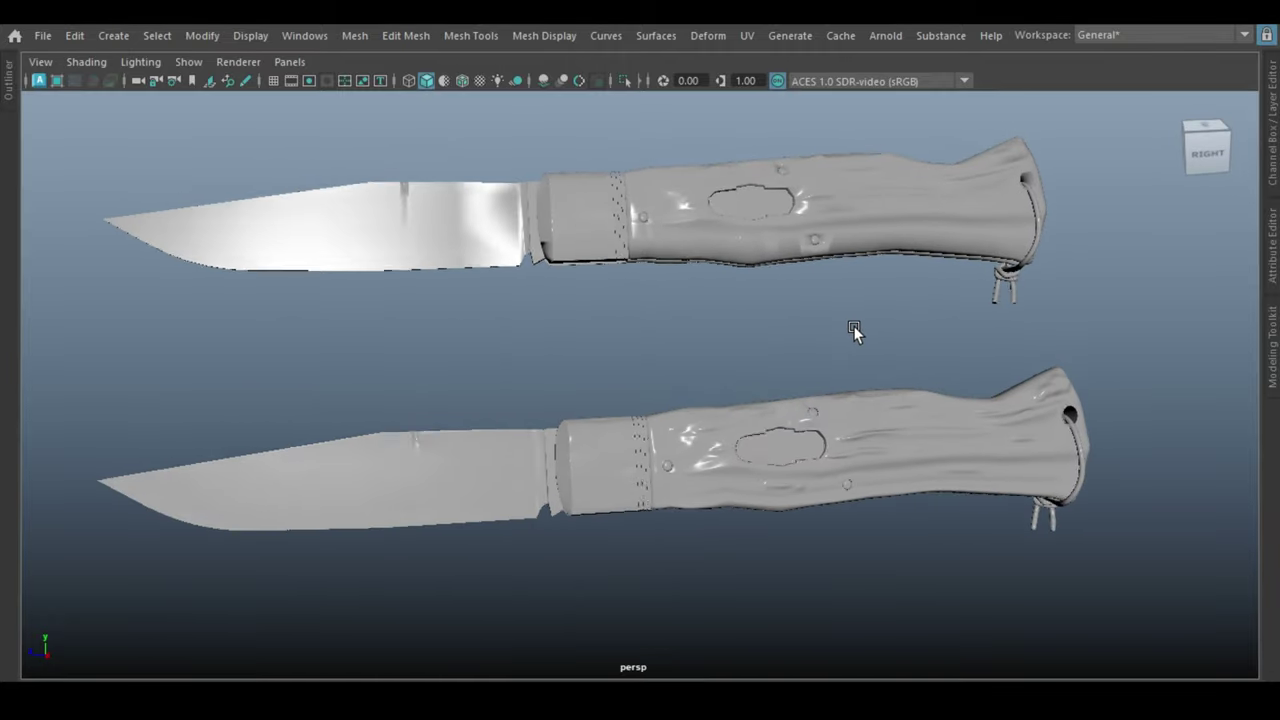
mouse_move(853, 325)
alt+mouse_down()
mouse_move(838, 361)
mouse_move(852, 340)
mouse_move(777, 315)
mouse_move(583, 304)
mouse_move(875, 320)
mouse_move(867, 336)
alt+mouse_up()
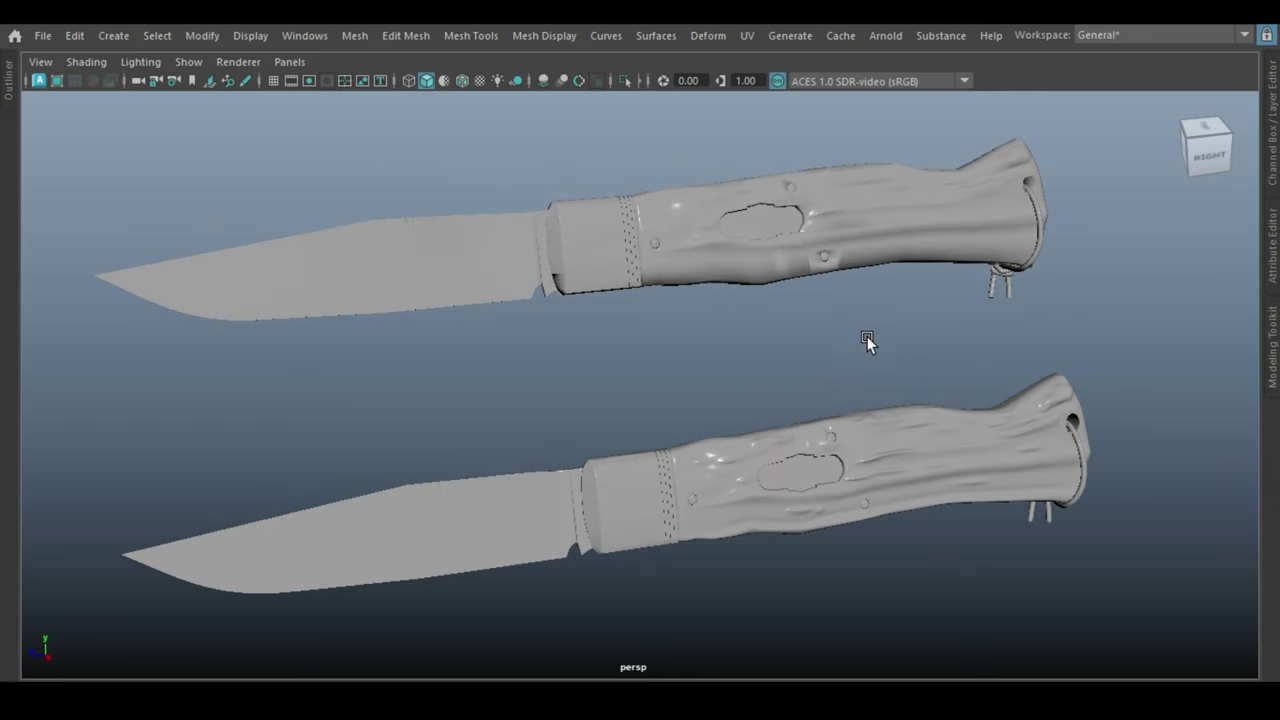
alt+drag(1119, 335, 1070, 327)
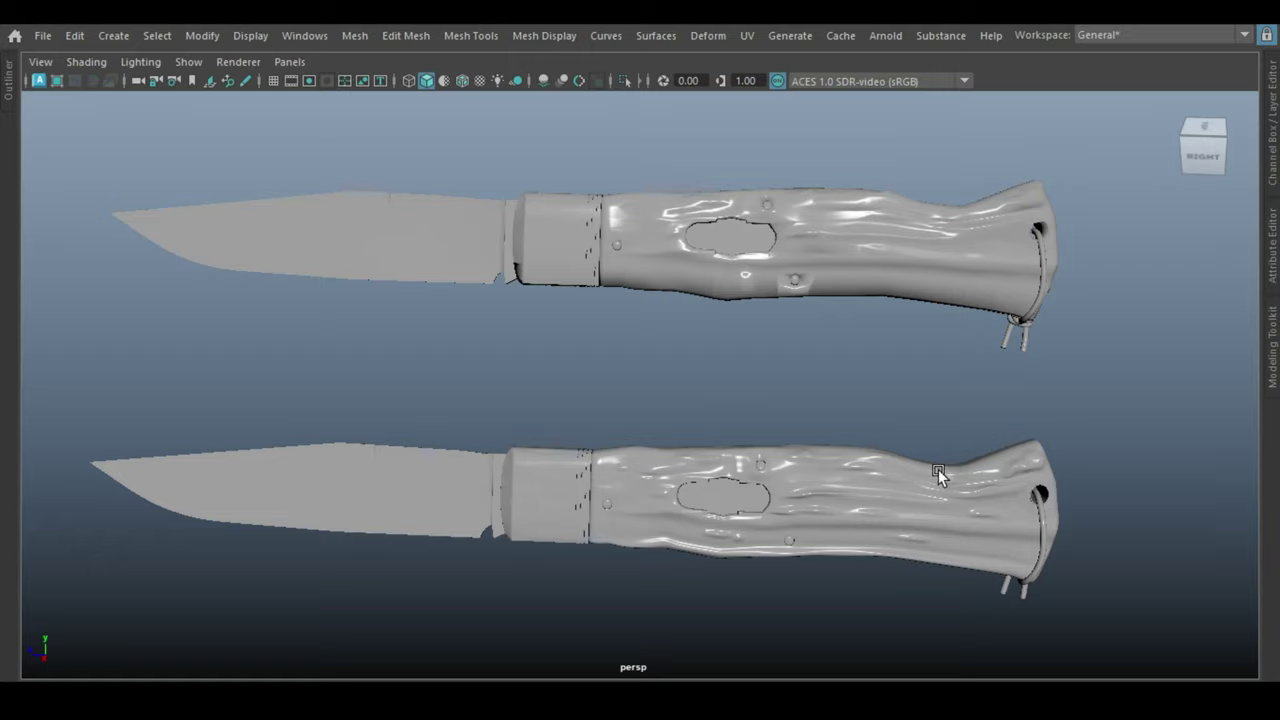
alt+right_drag(899, 450, 908, 462)
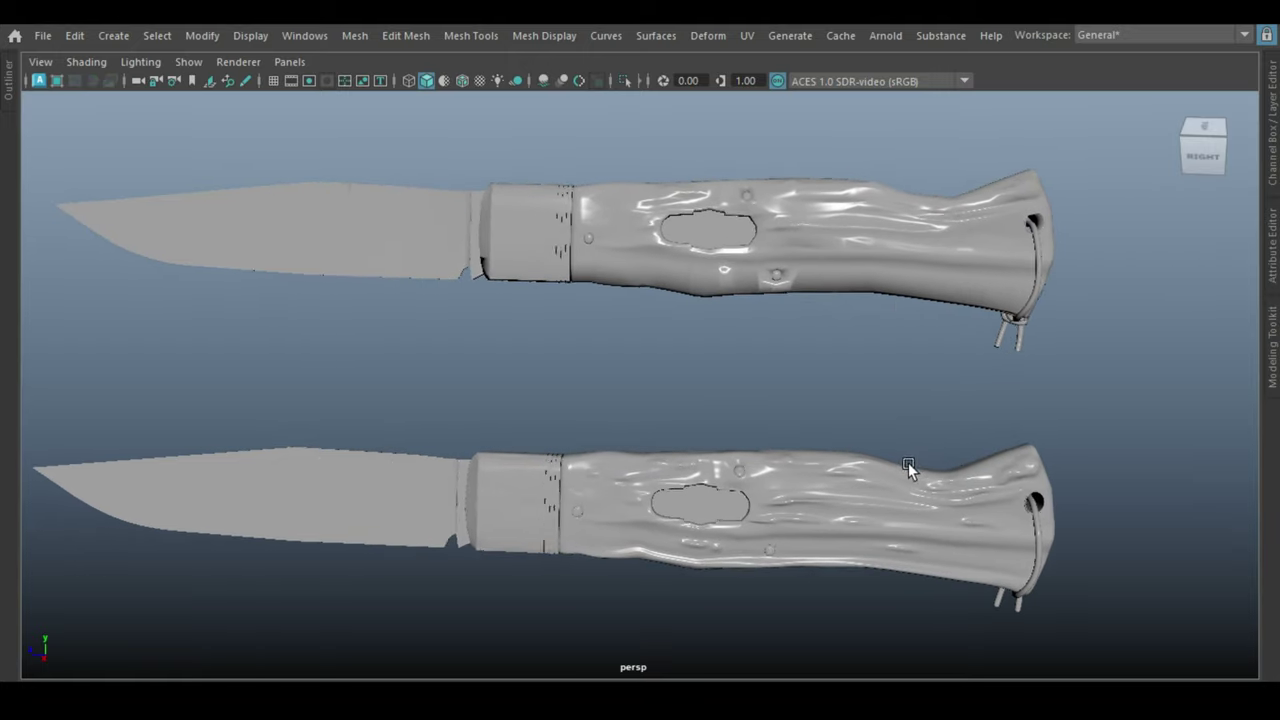
Step: Select the upper low-poly knife and view it whole at an angle
click(884, 253)
mouse_move(714, 386)
alt+right_down()
mouse_move(946, 480)
mouse_move(840, 514)
mouse_move(726, 475)
alt+right_up()
mouse_move(726, 475)
alt+mouse_down()
mouse_move(811, 466)
mouse_move(690, 436)
mouse_move(494, 182)
alt+mouse_up()
Step: Deselect the knife and turn on Wireframe on Shaded for both knives
click(488, 179)
click(462, 80)
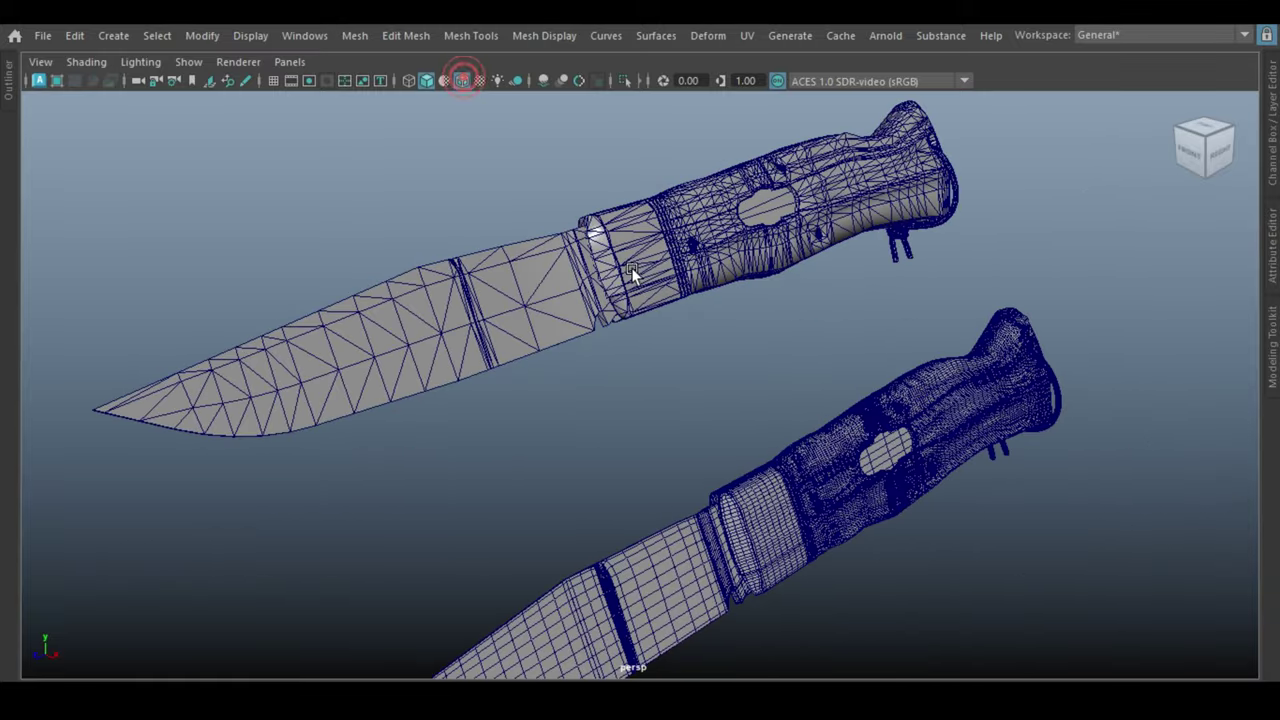
alt+drag(631, 267, 551, 305)
alt+right_drag(551, 305, 679, 333)
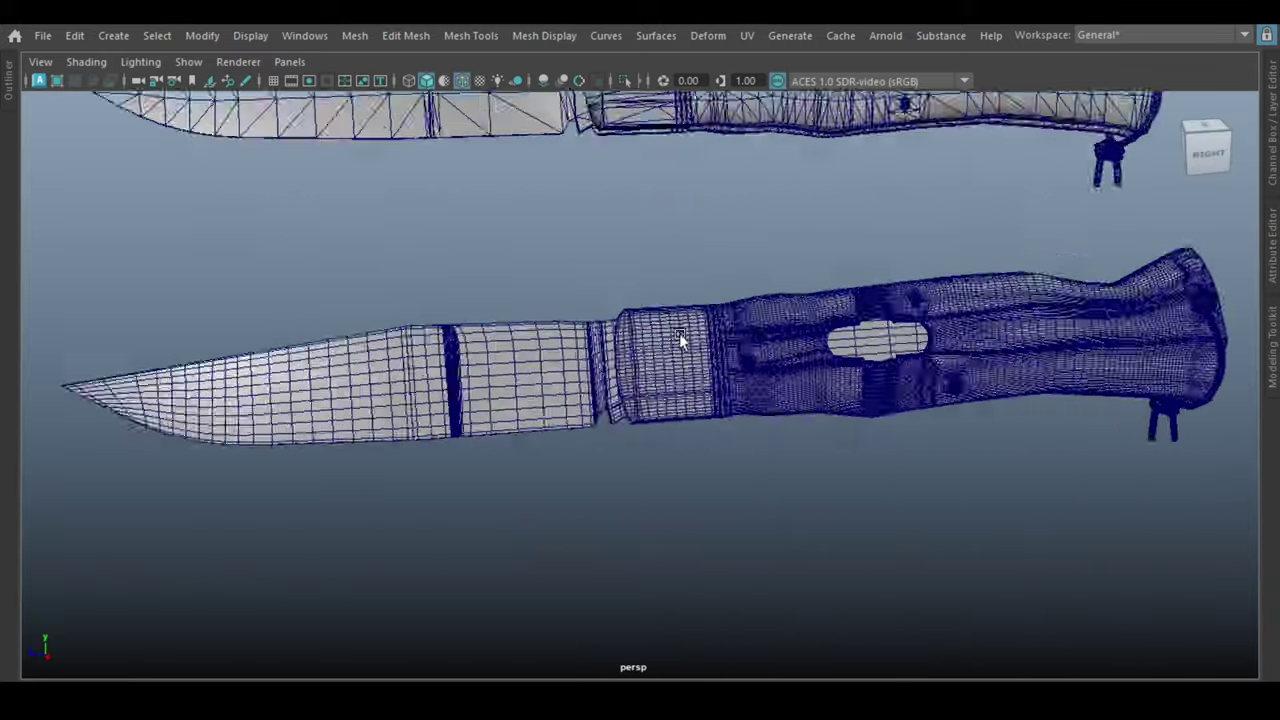
Step: Zoom in on the handle mesh, reframe both knives, and open the Display menu
scroll(679, 333, up, 3)
alt+drag(655, 362, 666, 381)
scroll(666, 381, up, 3)
scroll(671, 442, up, 3)
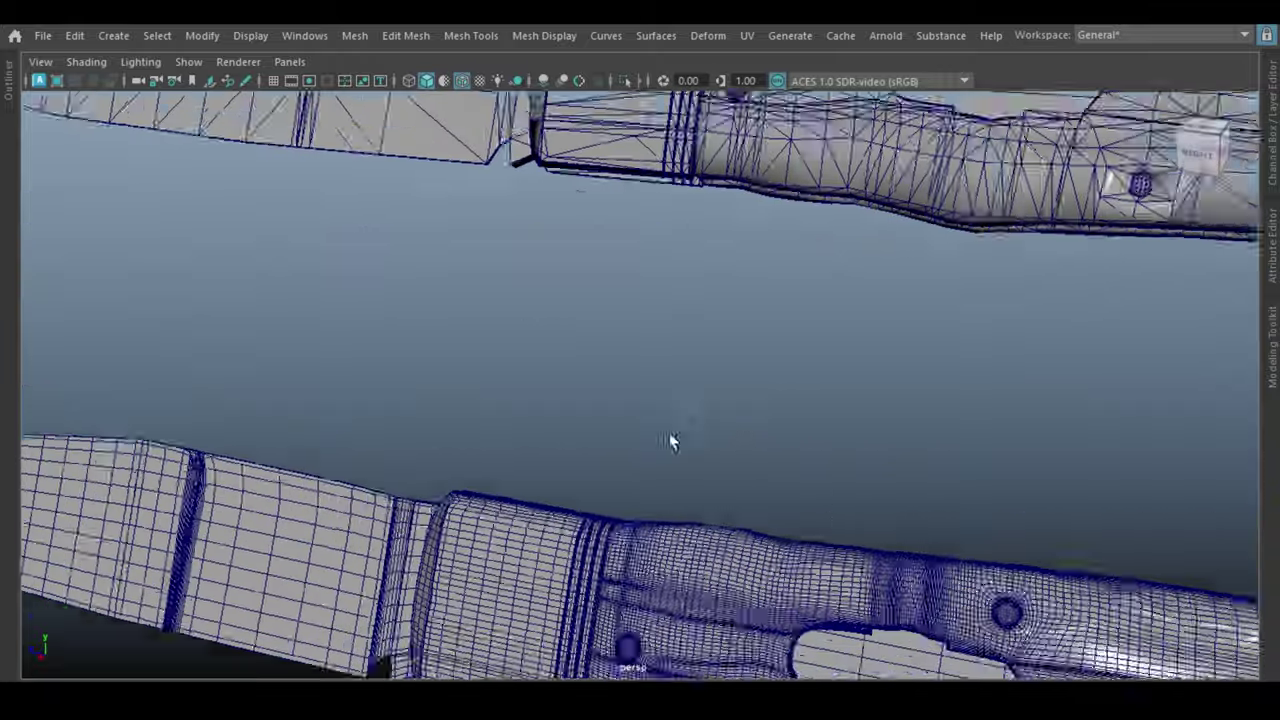
scroll(671, 442, down, 5)
mouse_move(629, 514)
alt+mouse_down()
mouse_move(617, 446)
mouse_move(880, 434)
mouse_move(742, 414)
alt+mouse_up()
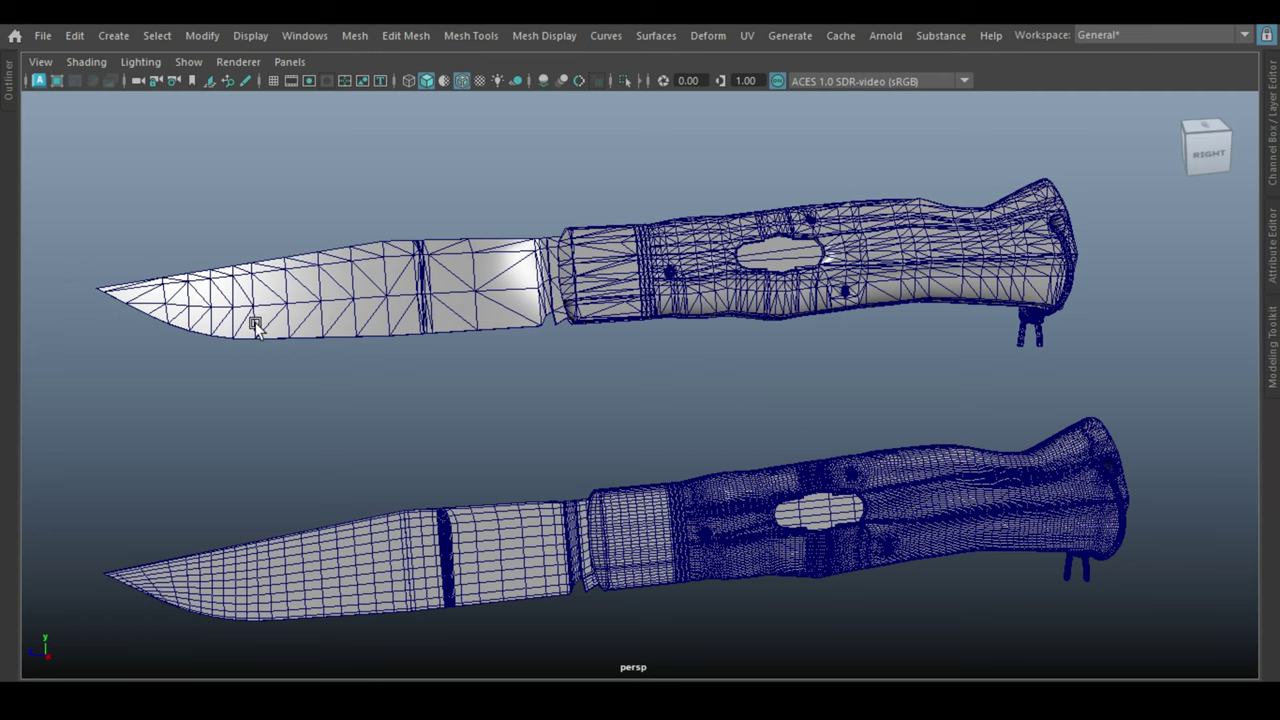
mouse_move(900, 396)
alt+middle_down()
mouse_move(854, 346)
mouse_move(868, 334)
alt+middle_up()
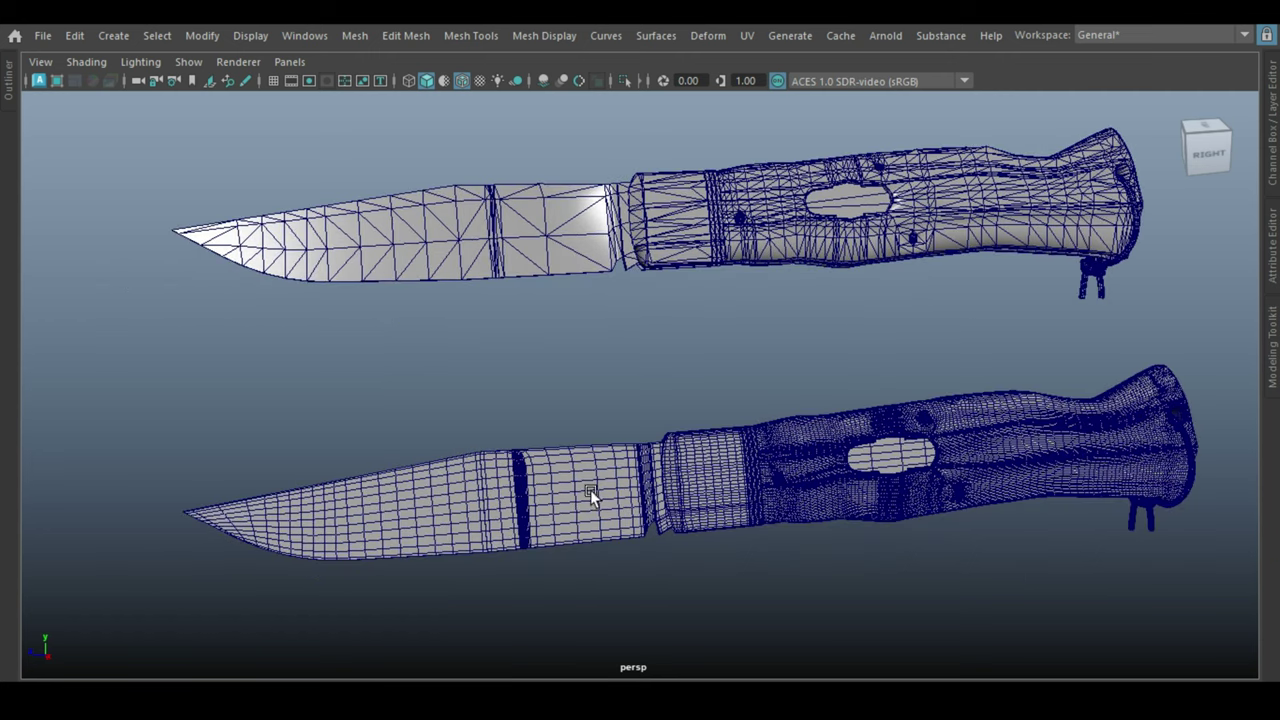
click(250, 36)
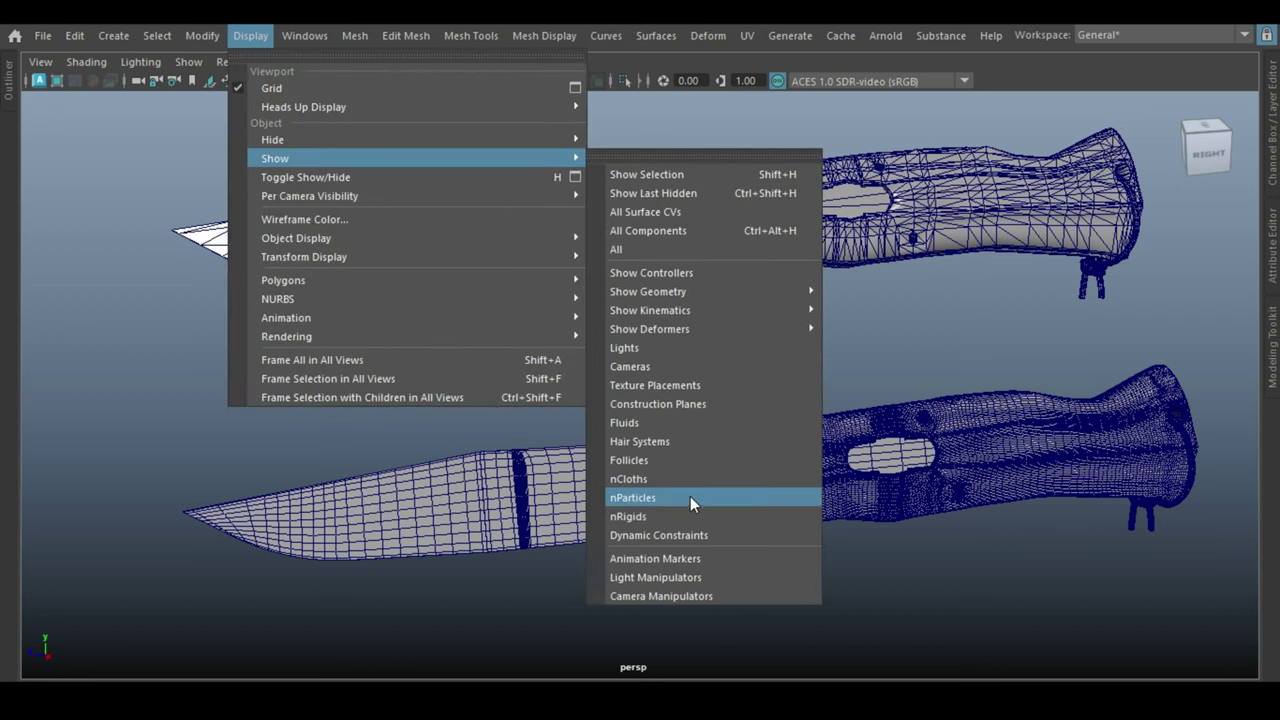
mouse_move(303, 107)
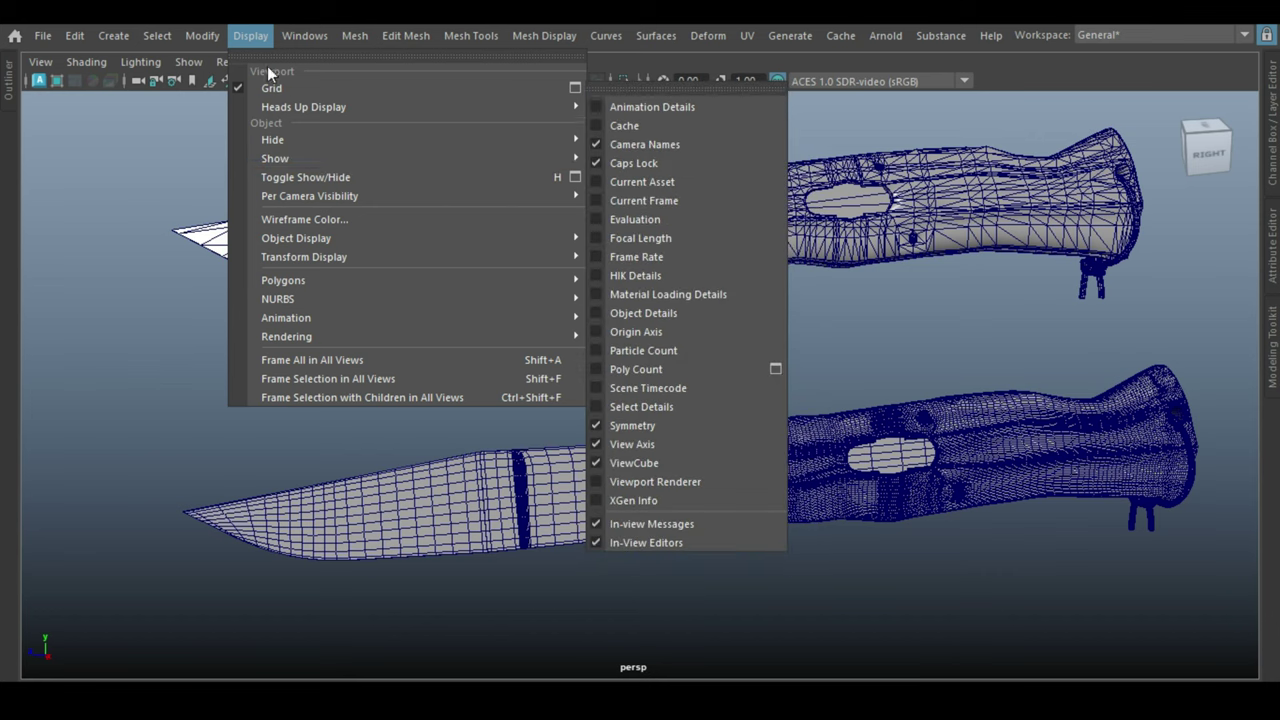
Step: Enable the Poly Count HUD and select the lower knife to read 81786 verts, 162952 tris
click(593, 369)
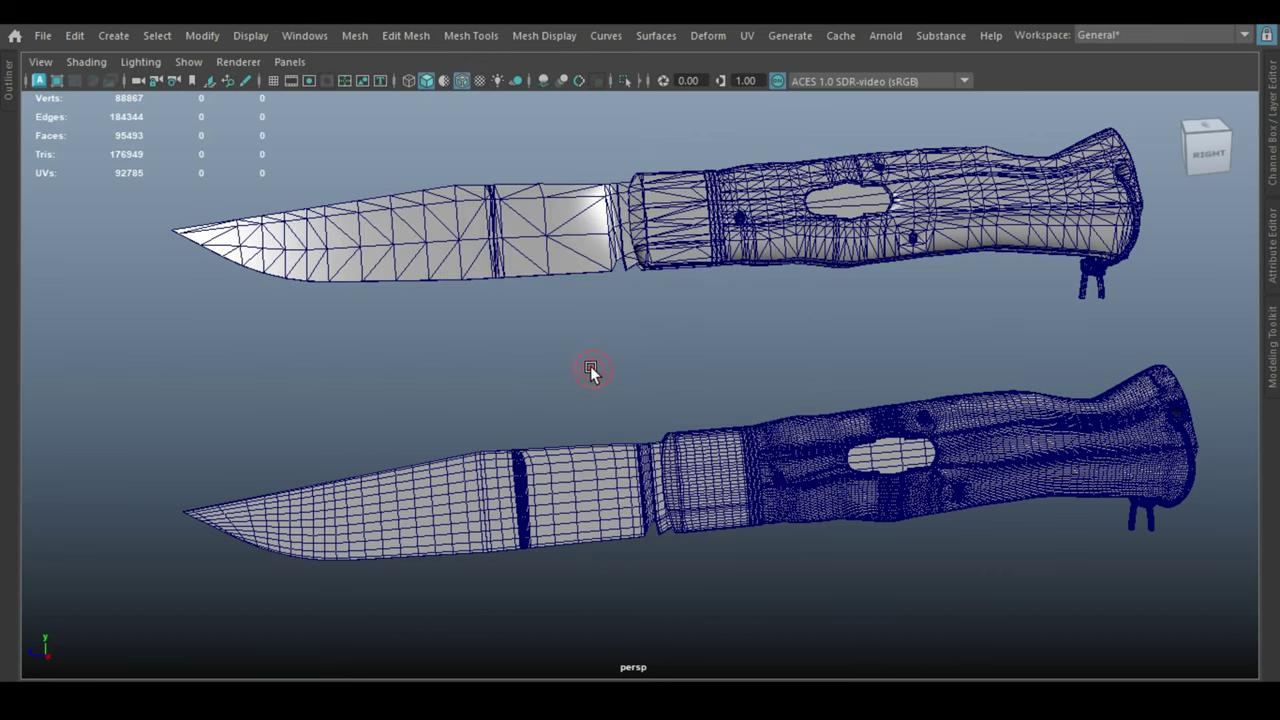
alt+right_drag(630, 319, 592, 383)
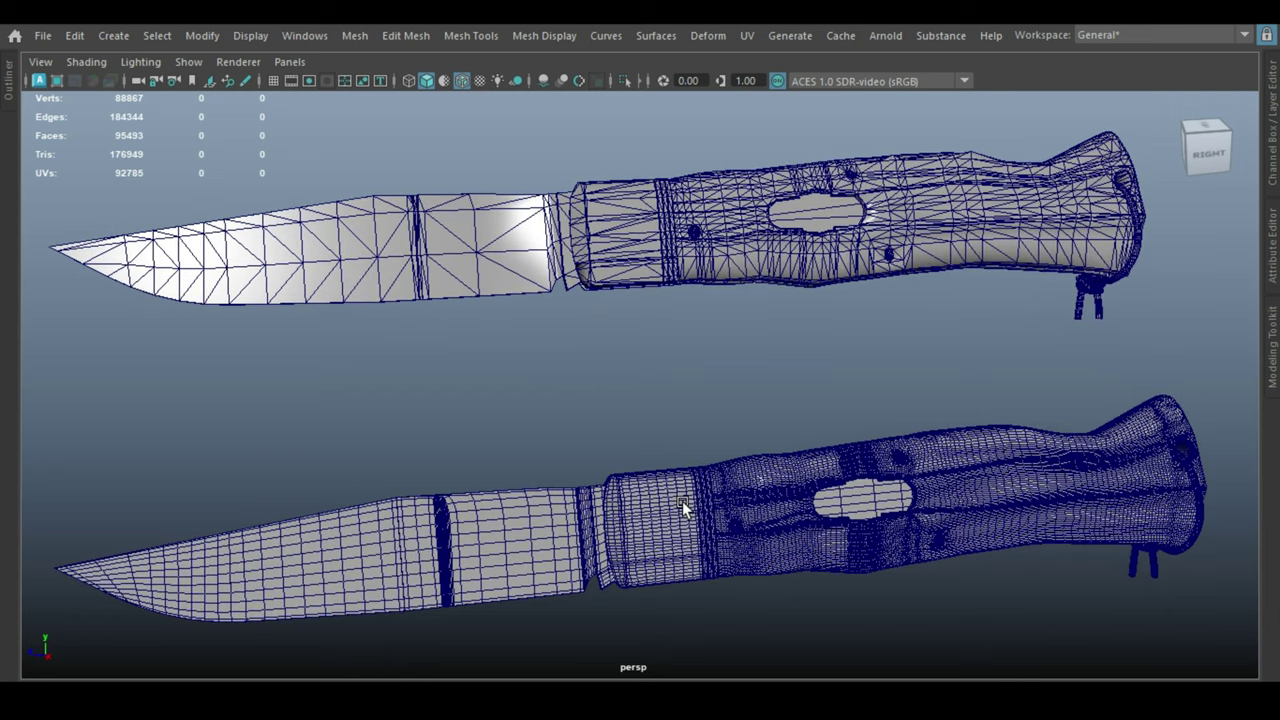
click(683, 508)
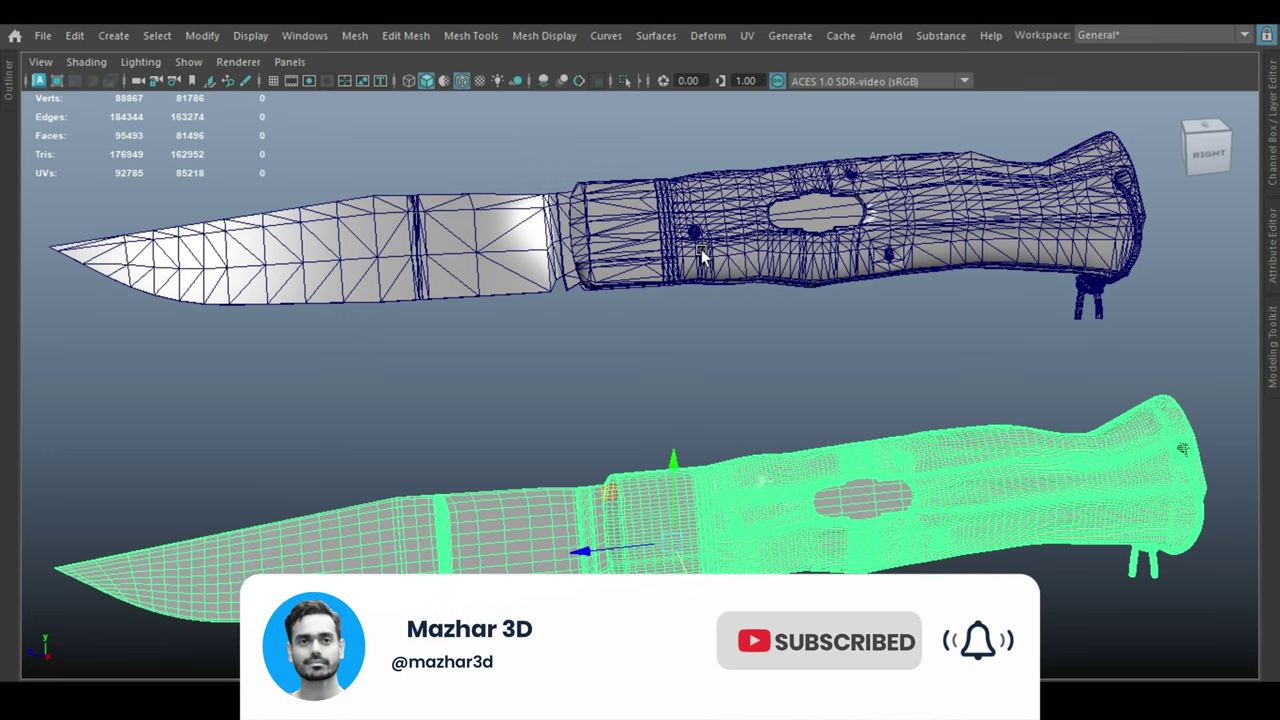
Step: Compare counts by selecting the low-poly knife (7081 verts, 13997 tris) and the high-poly knife, then deselect
click(688, 219)
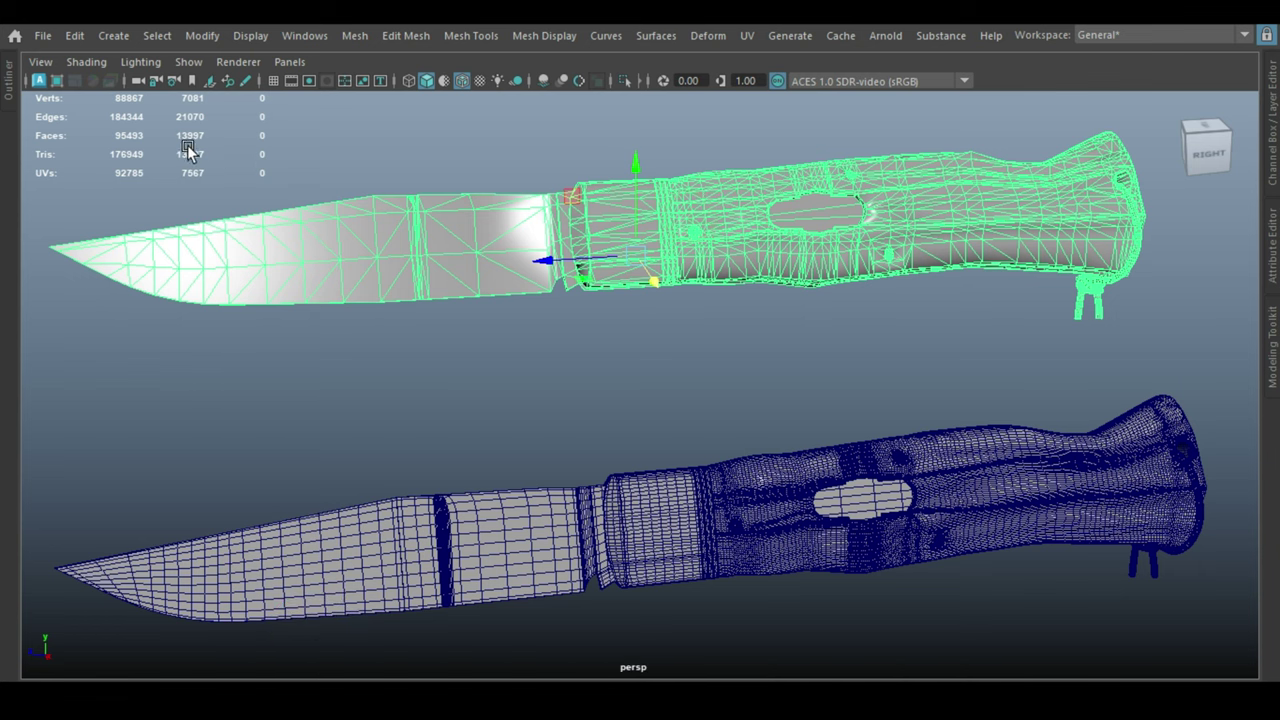
click(648, 487)
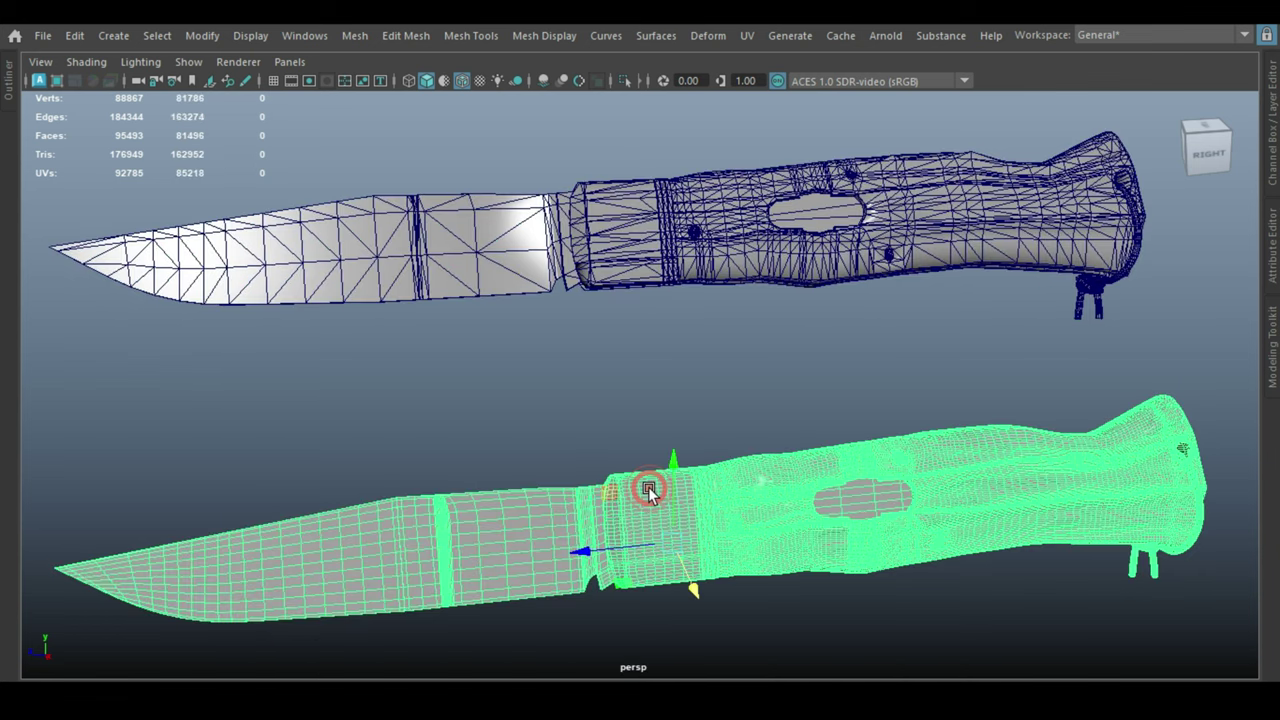
click(313, 243)
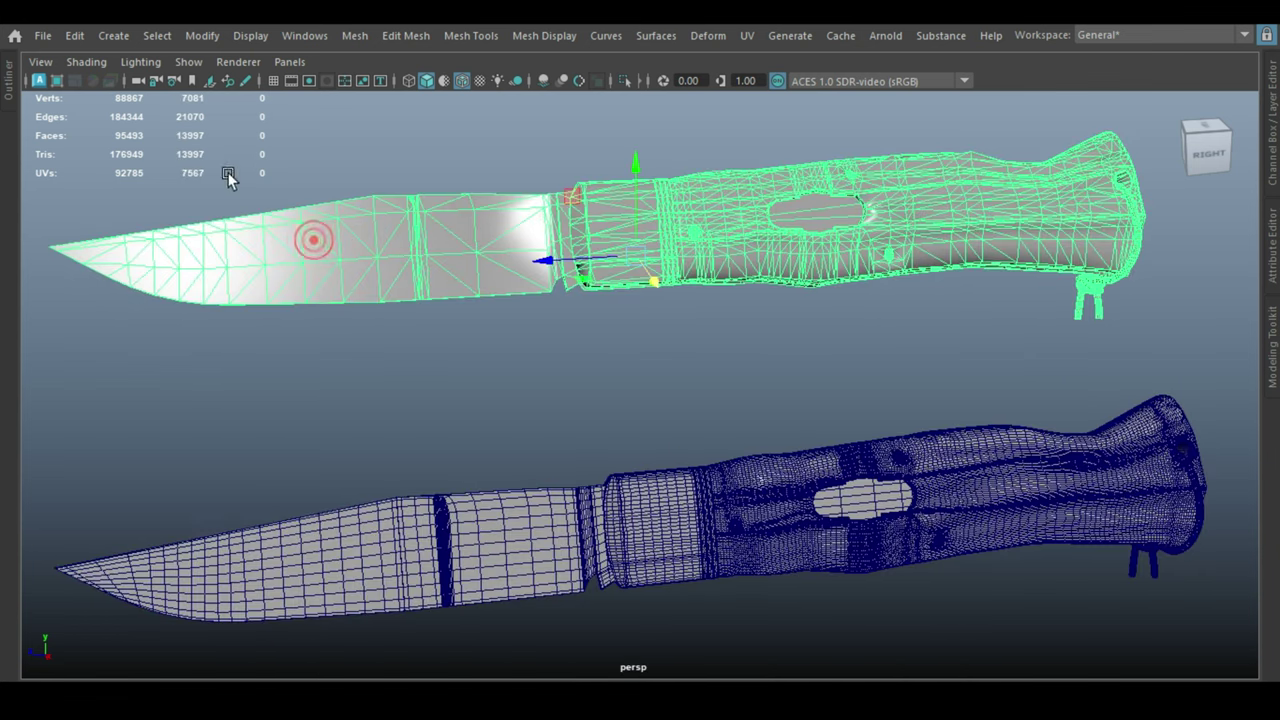
scroll(674, 397, down, 2)
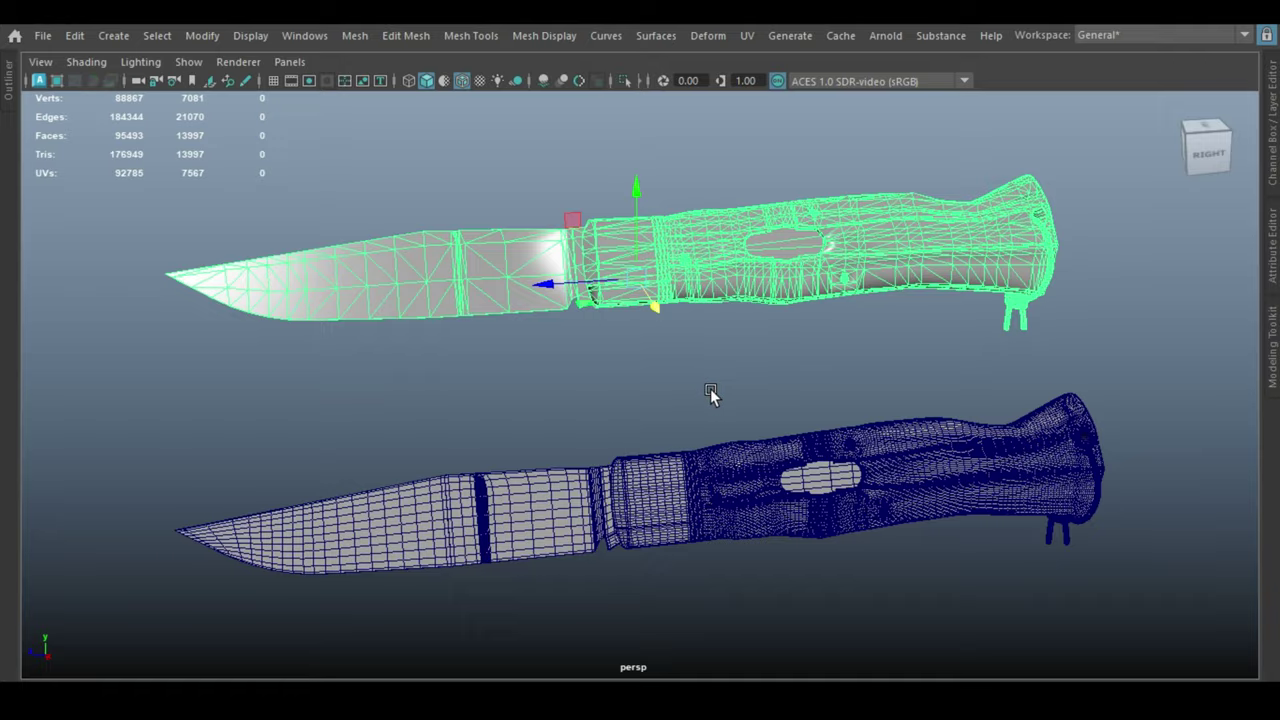
alt+drag(710, 392, 723, 394)
click(743, 360)
Step: Inspect the low-poly bolster and handle wireframe close up, ending on a three-quarter view of both knives
scroll(750, 365, up, 3)
scroll(753, 366, down, 3)
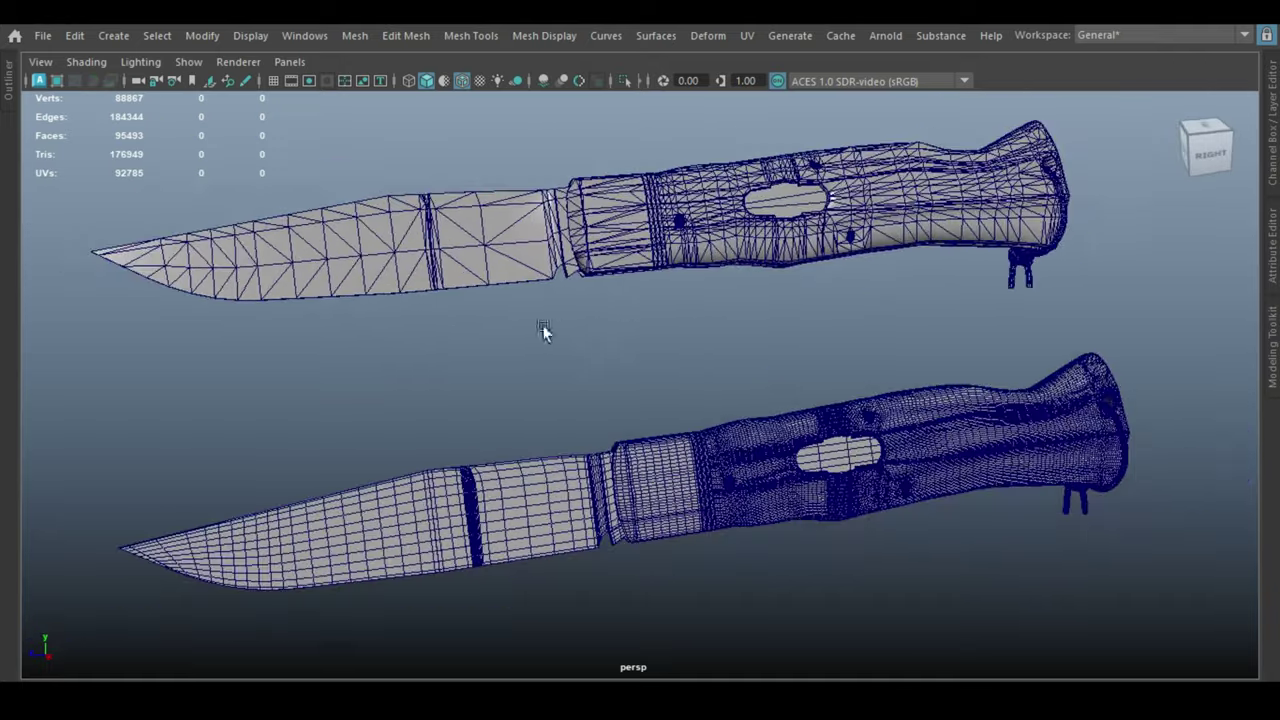
alt+drag(622, 207, 609, 331)
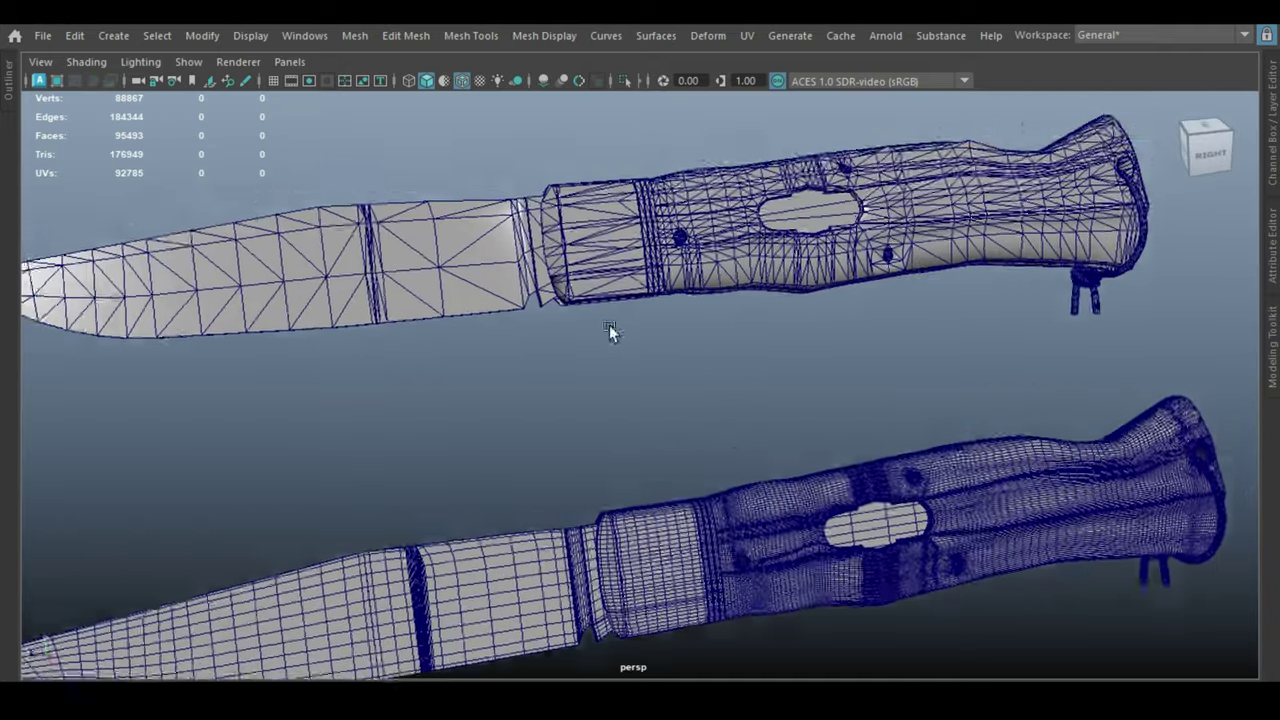
mouse_move(609, 331)
alt+right_down()
mouse_move(627, 420)
mouse_move(700, 329)
mouse_move(652, 235)
alt+right_up()
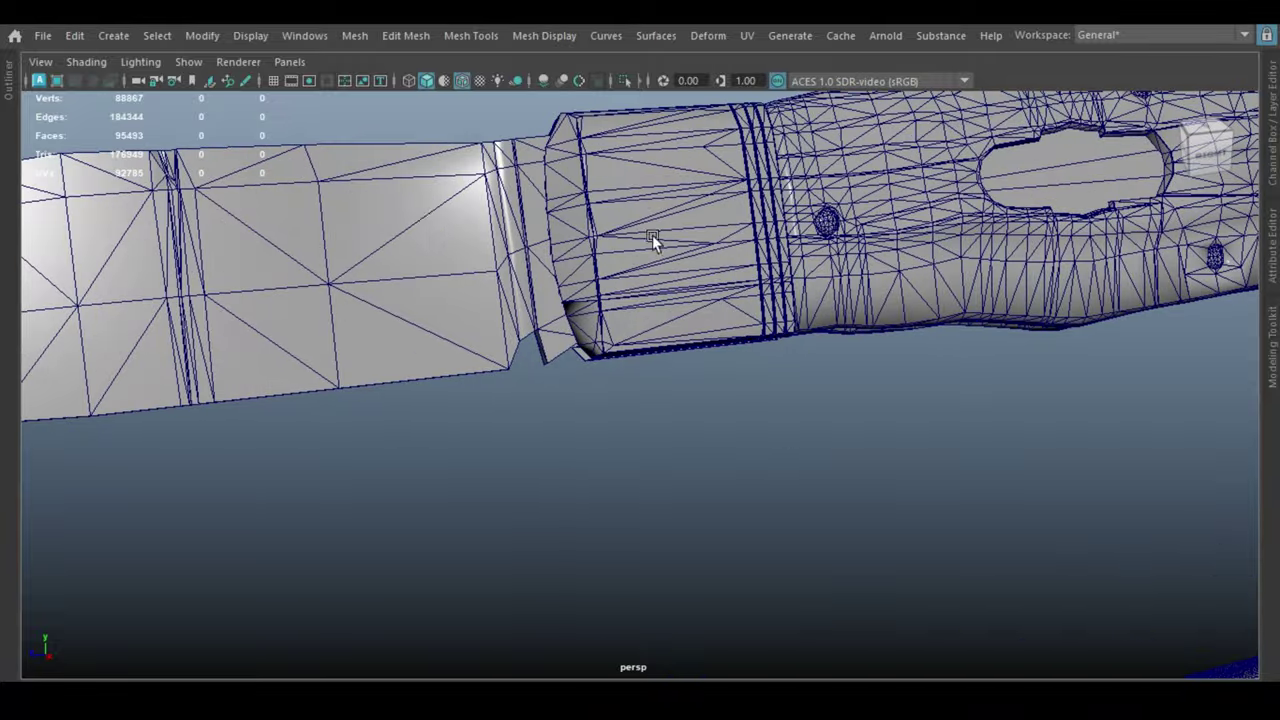
scroll(691, 400, down, 5)
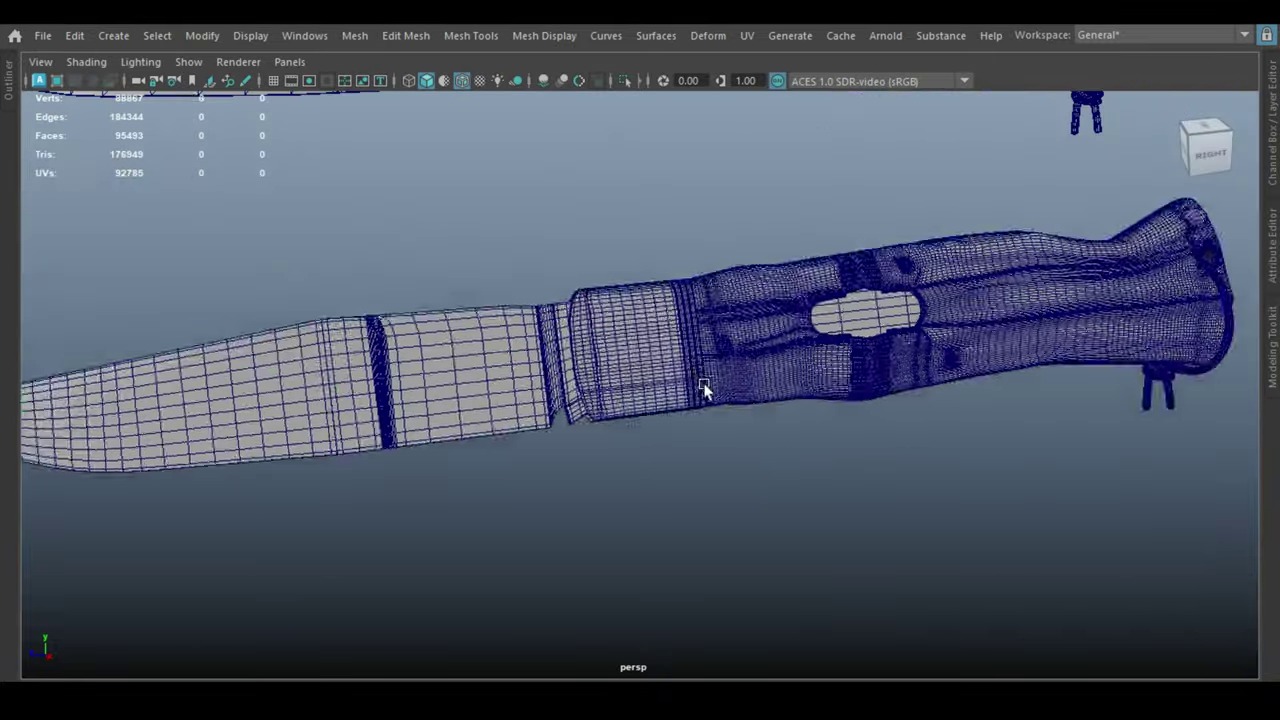
click(651, 409)
alt+right_drag(651, 409, 901, 575)
click(901, 575)
mouse_move(901, 575)
alt+mouse_down()
mouse_move(886, 476)
mouse_move(731, 491)
mouse_move(882, 505)
alt+mouse_up()
scroll(881, 505, down, 5)
mouse_move(529, 380)
alt+mouse_down()
mouse_move(460, 446)
mouse_move(609, 302)
mouse_move(617, 334)
alt+mouse_up()
alt+right_drag(617, 334, 722, 380)
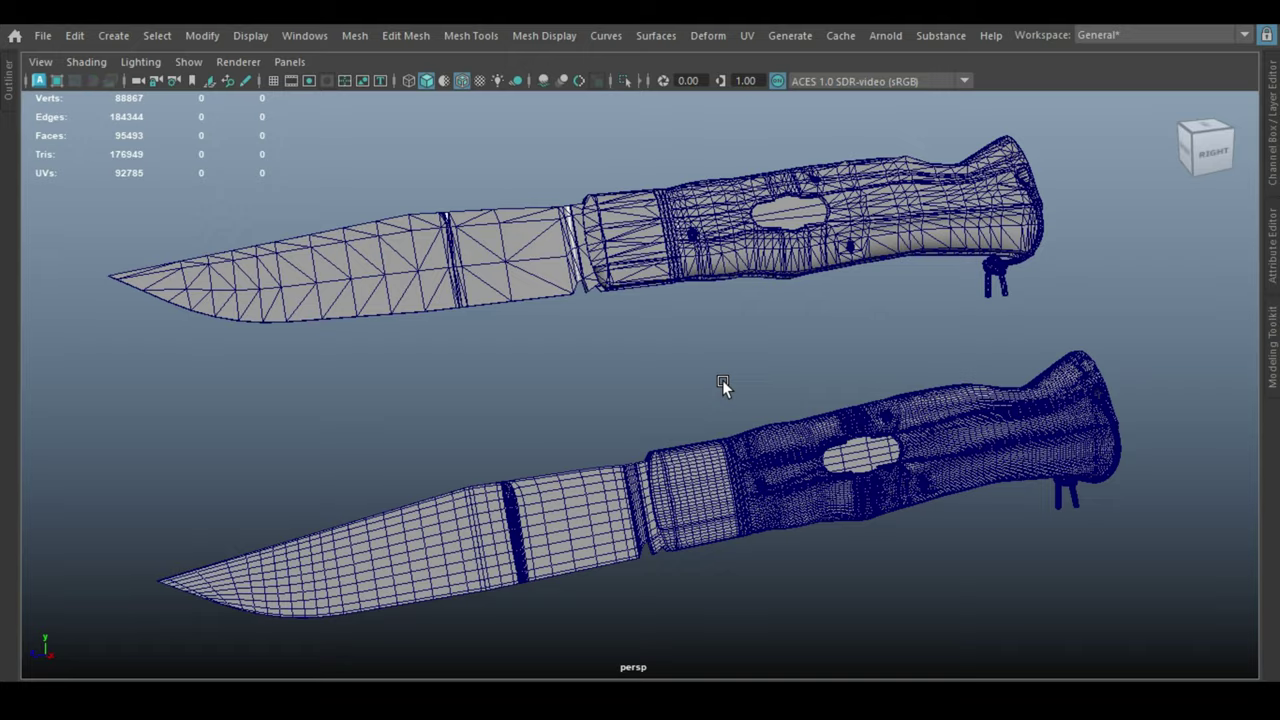
Step: Select the top knife, close in on its guard and handle, then deselect it
mouse_move(722, 380)
alt+right_down()
mouse_move(643, 305)
mouse_move(720, 354)
mouse_move(464, 338)
mouse_move(731, 393)
alt+right_up()
click(745, 345)
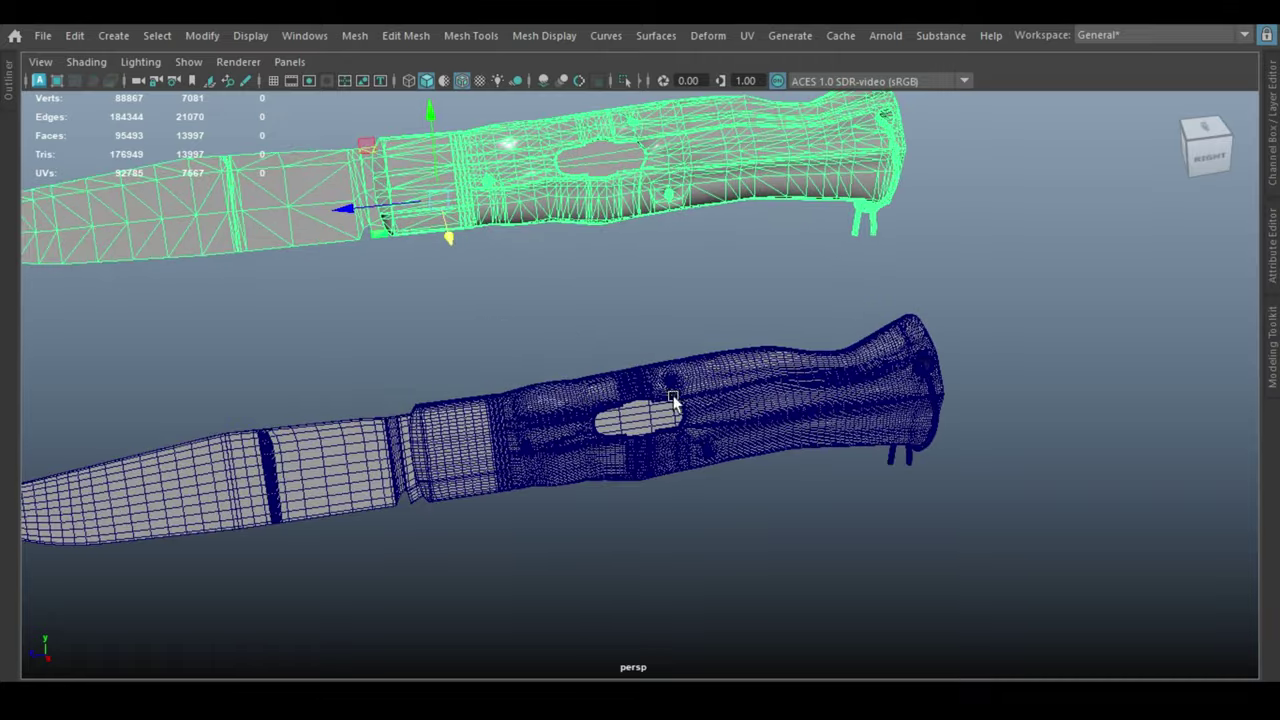
alt+middle_drag(731, 393, 735, 428)
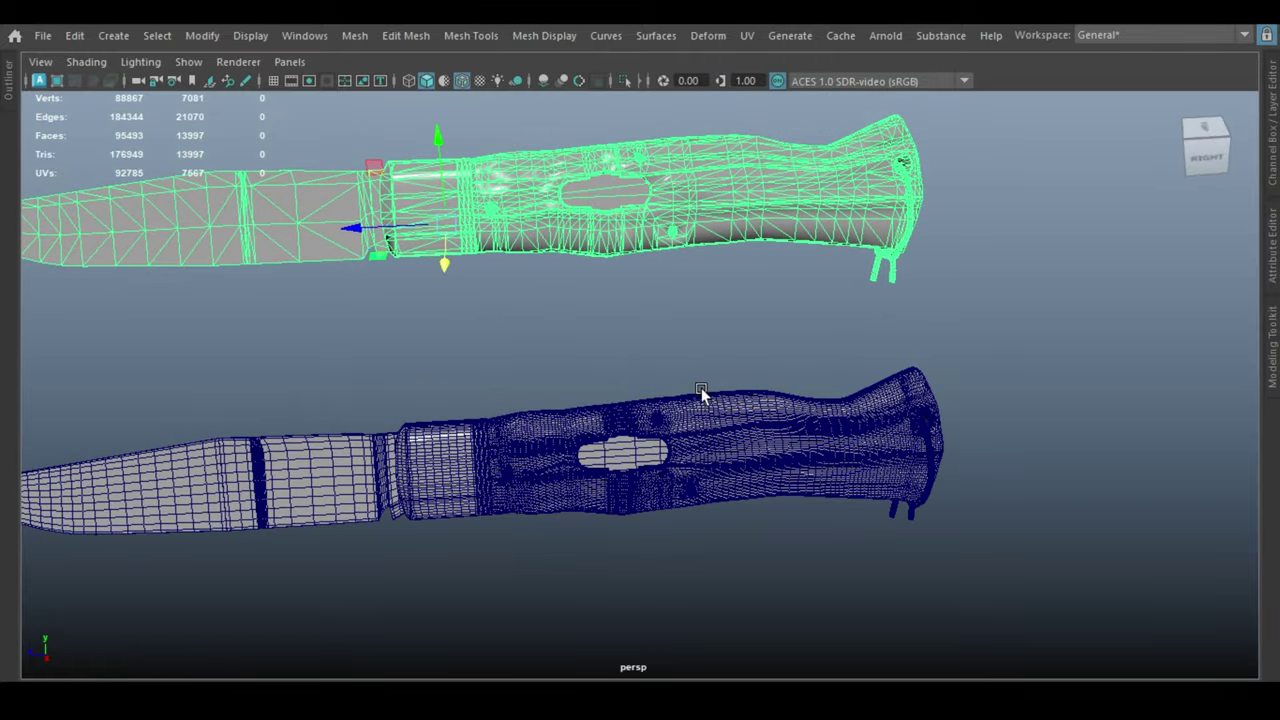
alt+drag(705, 366, 705, 336)
mouse_move(705, 336)
alt+right_down()
mouse_move(1220, 530)
mouse_move(1100, 614)
alt+right_up()
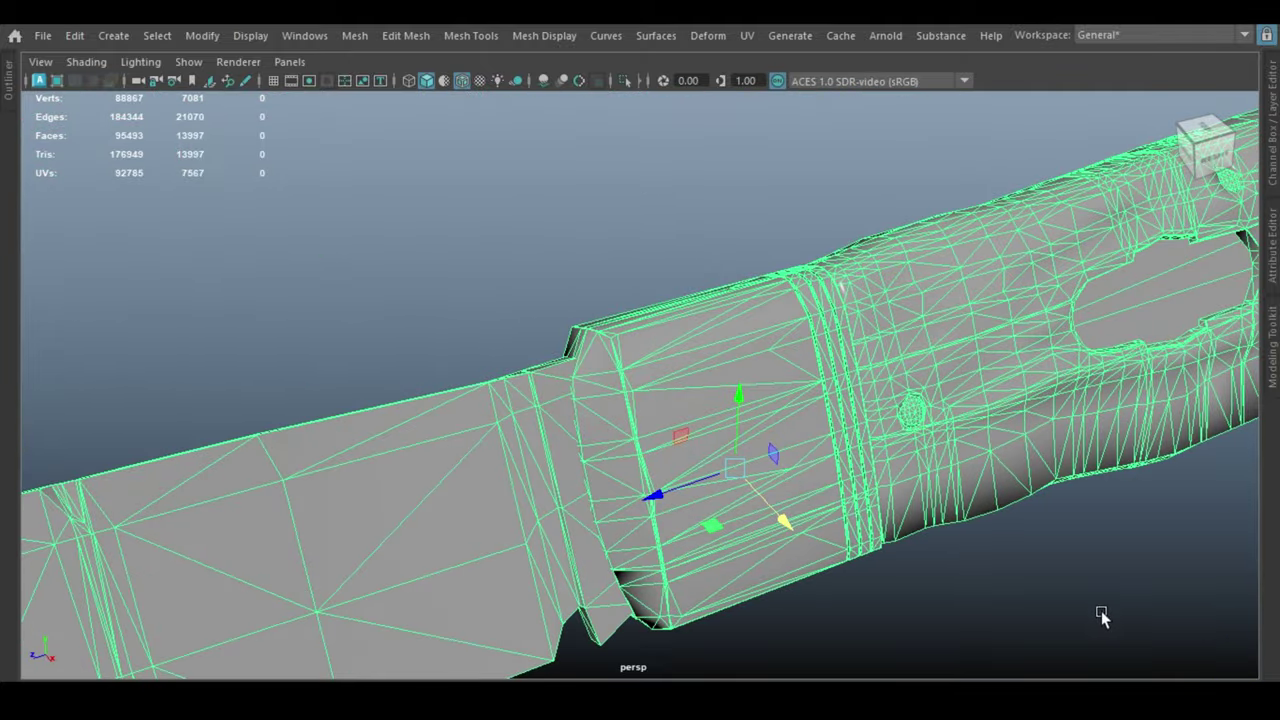
click(1115, 606)
Step: From a side view, select the low-poly knife mesh, reading 7,081 vertices and 13,997 faces
scroll(590, 376, up, 5)
scroll(550, 378, up, 3)
scroll(533, 387, down, 2)
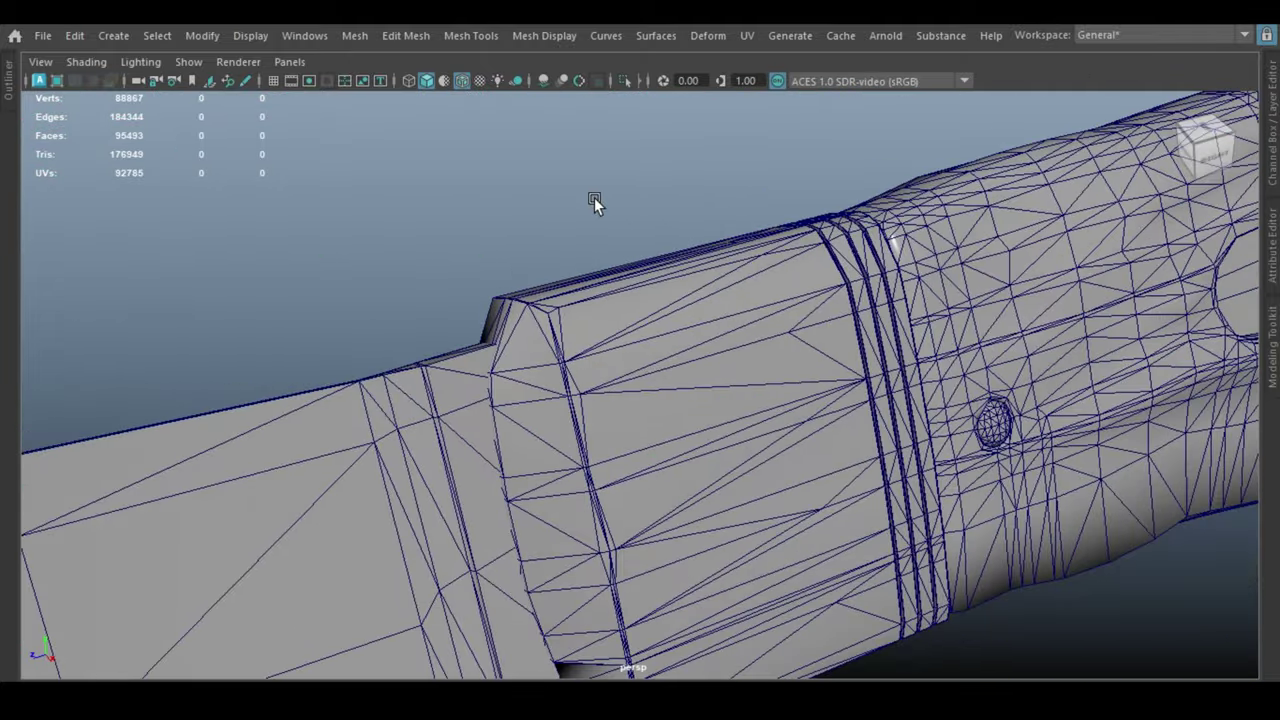
scroll(603, 205, down, 2)
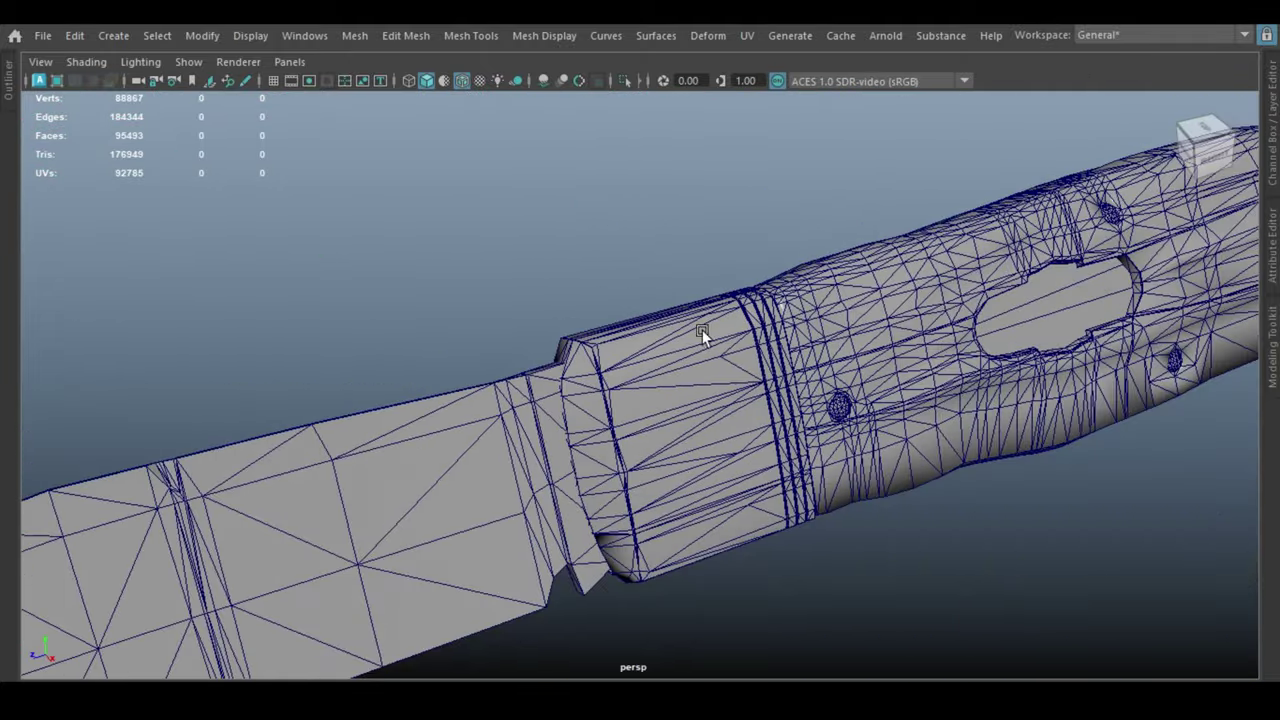
alt+drag(702, 329, 620, 350)
click(586, 306)
mouse_move(593, 308)
alt+mouse_down()
mouse_move(666, 316)
mouse_move(636, 321)
alt+mouse_up()
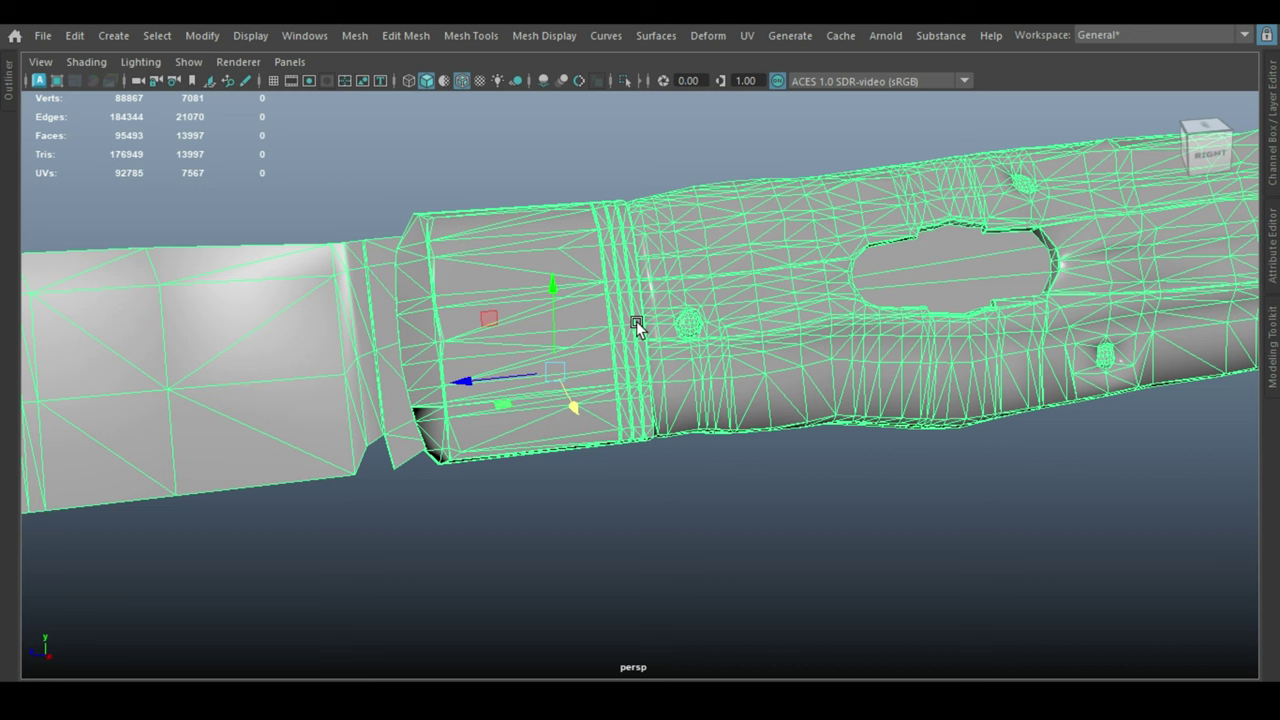
scroll(636, 325, down, 2)
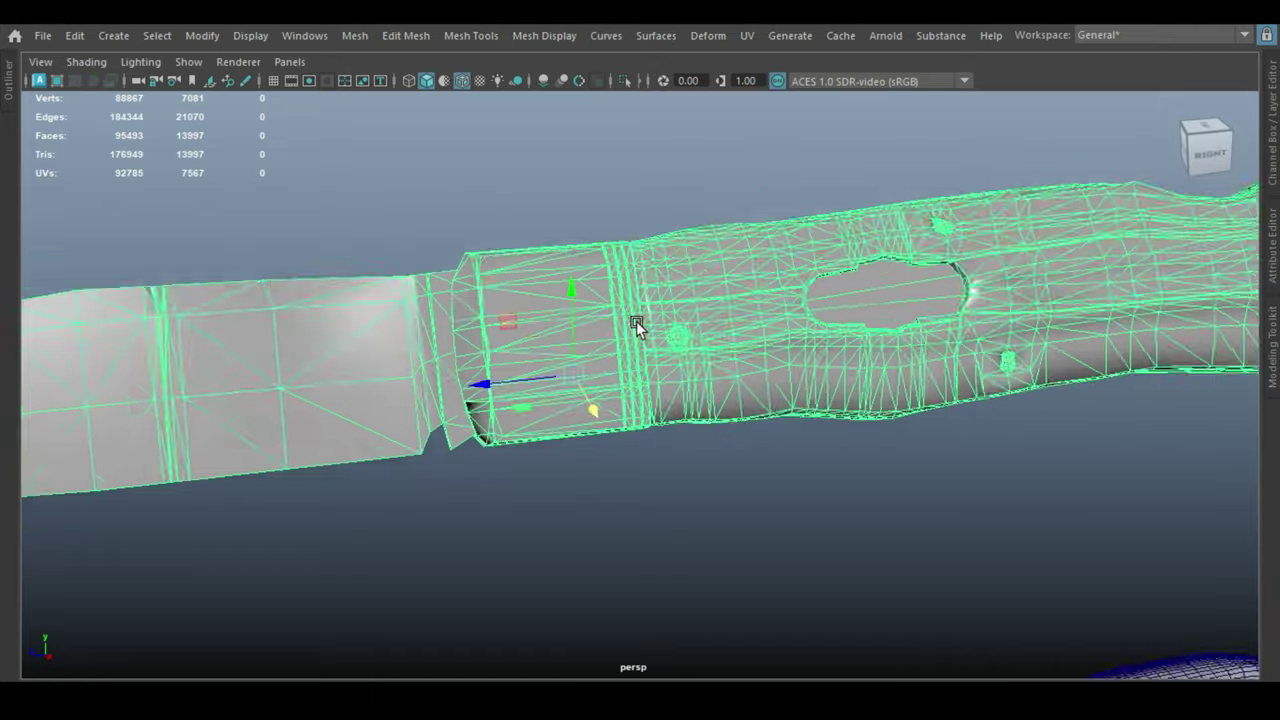
scroll(634, 340, down, 5)
scroll(645, 390, up, 6)
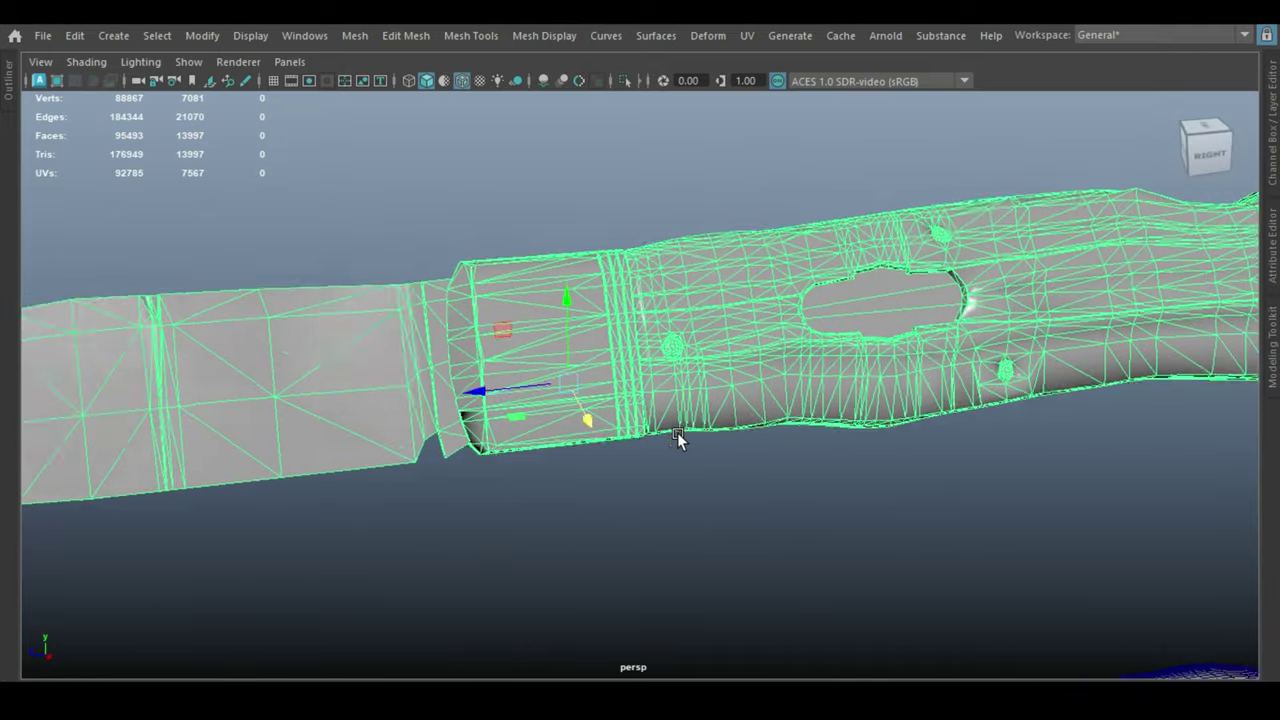
Step: Tumble around the low-poly blade and bolster, then deselect and view both knives side by side
mouse_move(680, 437)
alt+mouse_down()
mouse_move(509, 443)
mouse_move(712, 435)
mouse_move(687, 426)
alt+mouse_up()
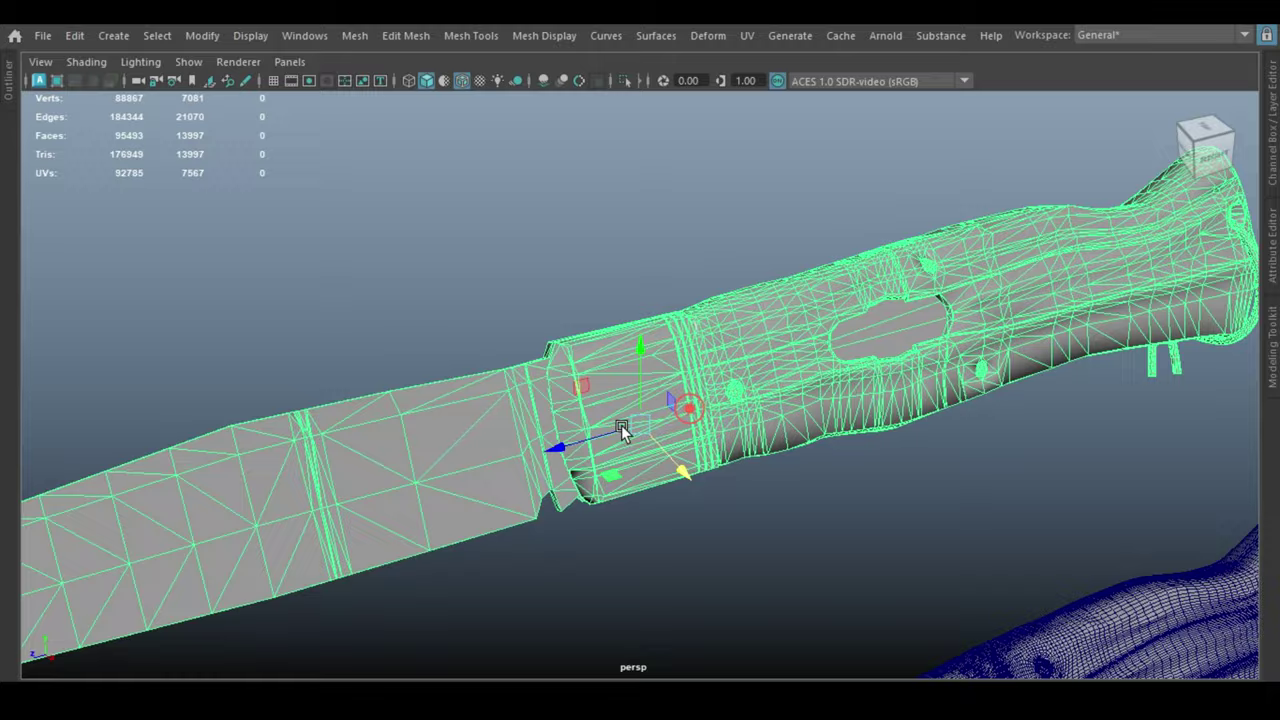
mouse_move(686, 421)
alt+mouse_down()
mouse_move(775, 527)
mouse_move(795, 512)
mouse_move(684, 490)
alt+mouse_up()
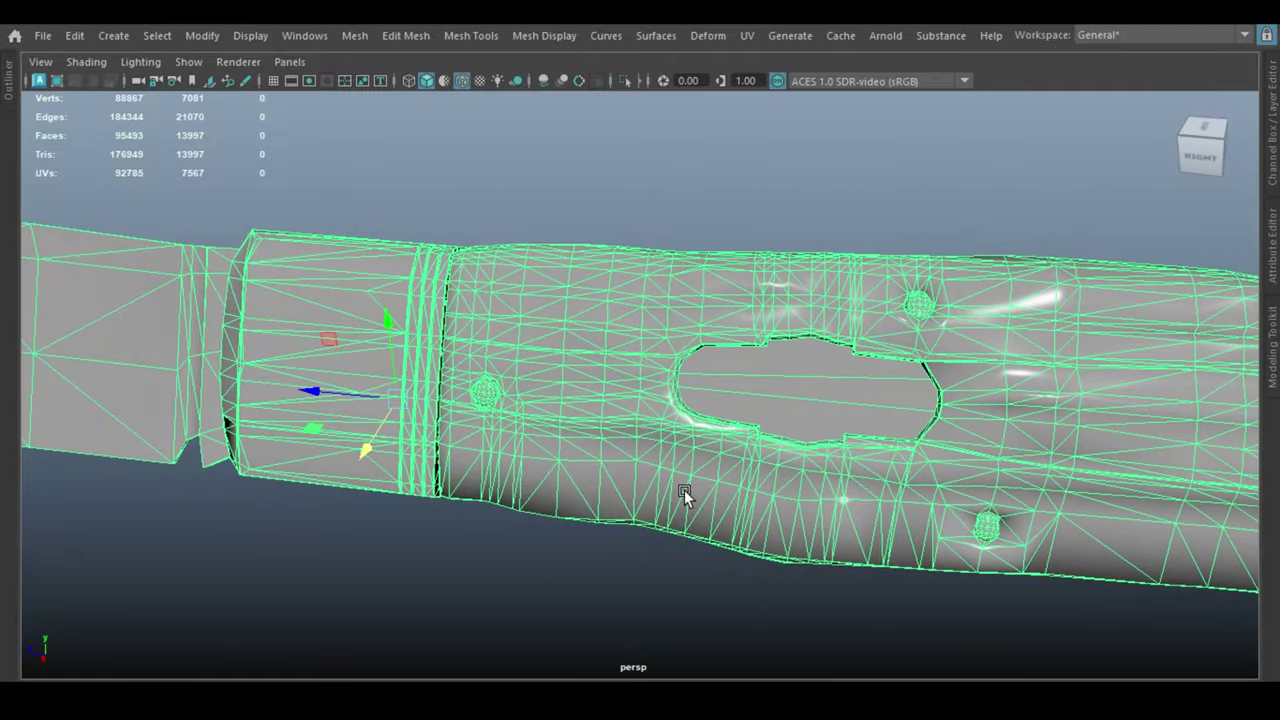
alt+right_drag(743, 508, 330, 458)
mouse_move(330, 458)
alt+mouse_down()
mouse_move(559, 446)
mouse_move(557, 309)
mouse_move(714, 420)
alt+mouse_up()
alt+right_drag(714, 420, 838, 444)
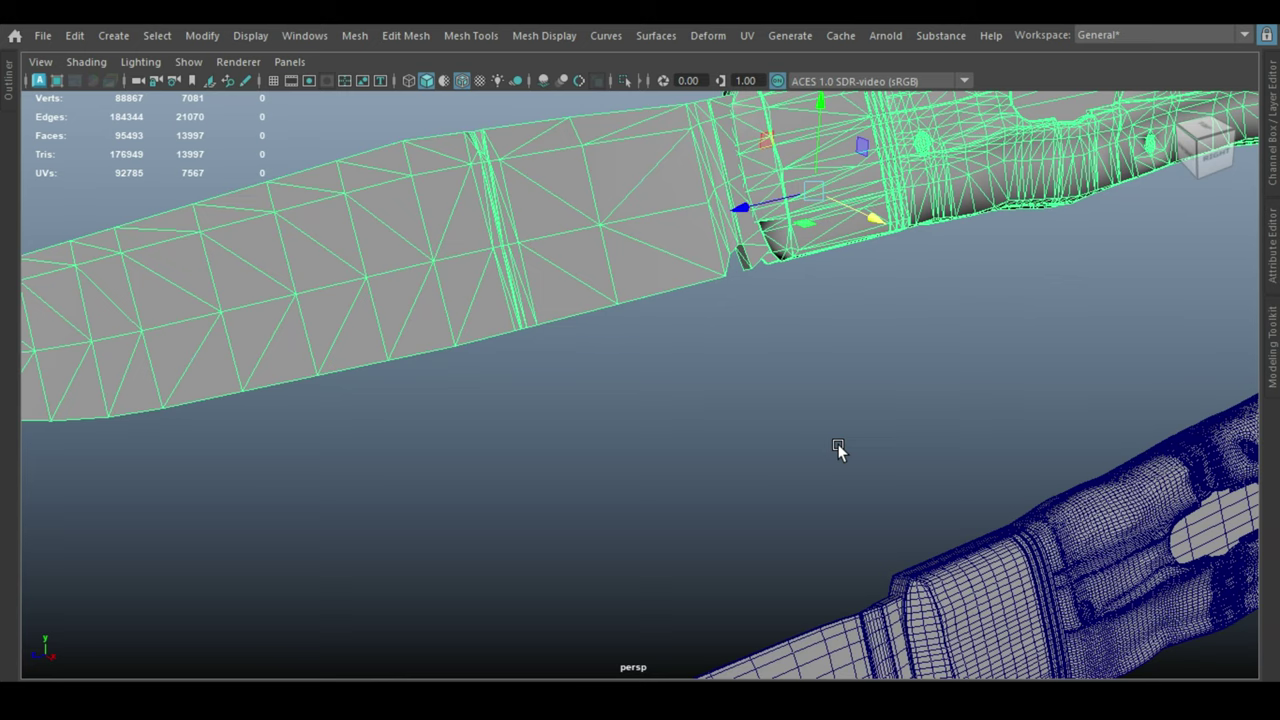
scroll(836, 444, down, 5)
alt+drag(834, 446, 737, 451)
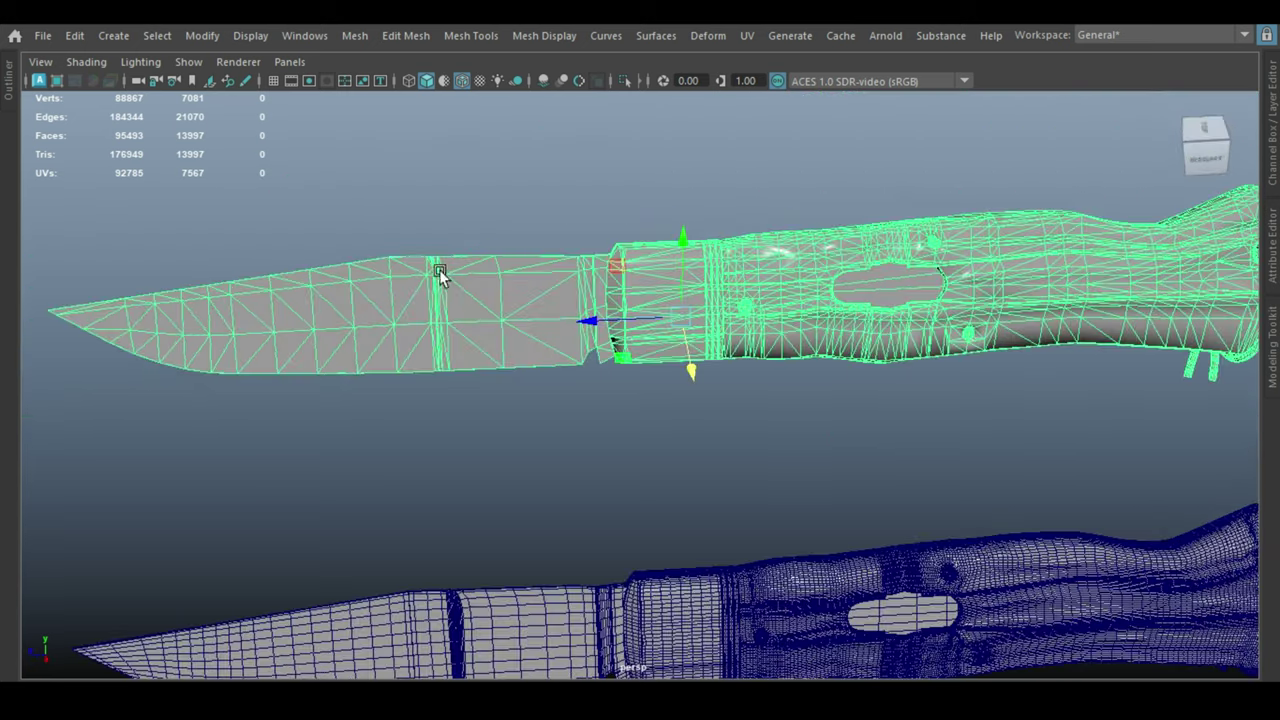
mouse_move(437, 271)
alt+right_down()
mouse_move(651, 345)
mouse_move(534, 449)
alt+right_up()
click(534, 449)
alt+drag(534, 449, 586, 354)
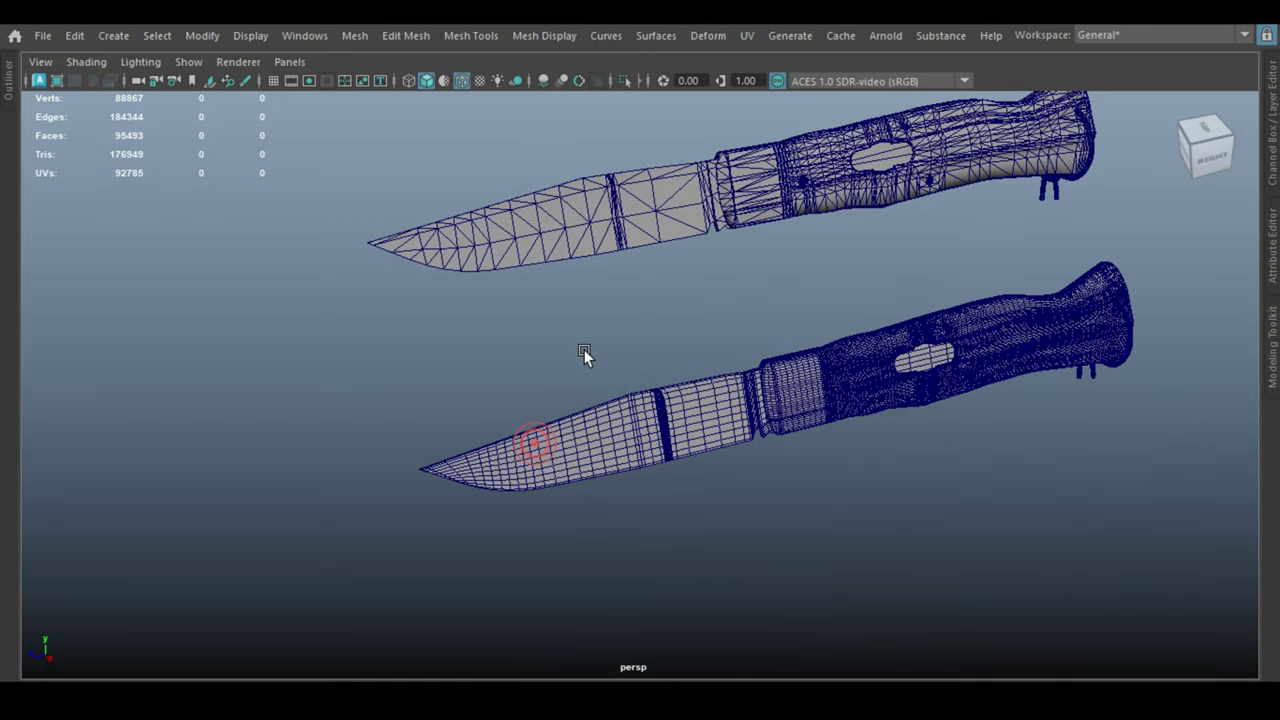
Step: Create a polygon cylinder and move it below and right of the knives
shift+right_click(723, 292)
shift+right_drag(723, 292, 568, 296)
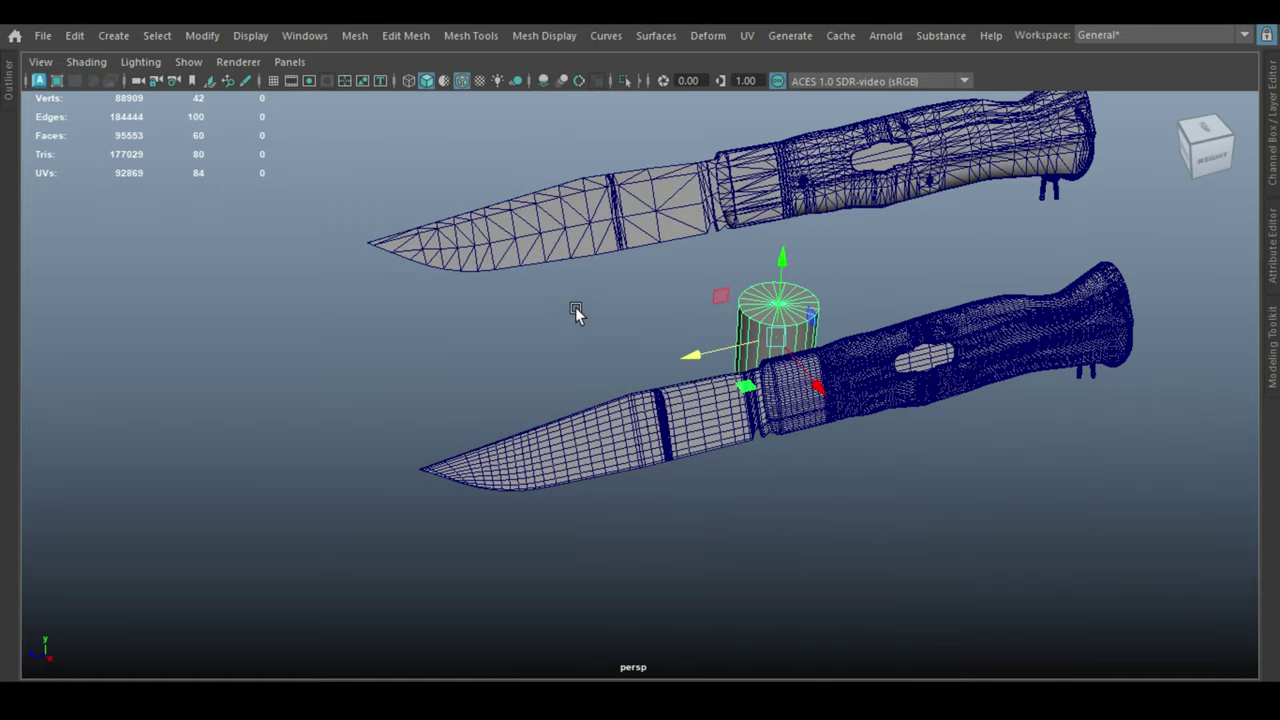
mouse_move(575, 305)
alt+mouse_down()
mouse_move(714, 343)
mouse_move(866, 325)
mouse_move(560, 384)
mouse_move(618, 400)
alt+mouse_up()
key(f)
scroll(618, 400, down, 8)
mouse_move(700, 414)
mouse_down()
mouse_move(980, 590)
mouse_move(882, 462)
mouse_move(806, 457)
mouse_move(831, 491)
mouse_up()
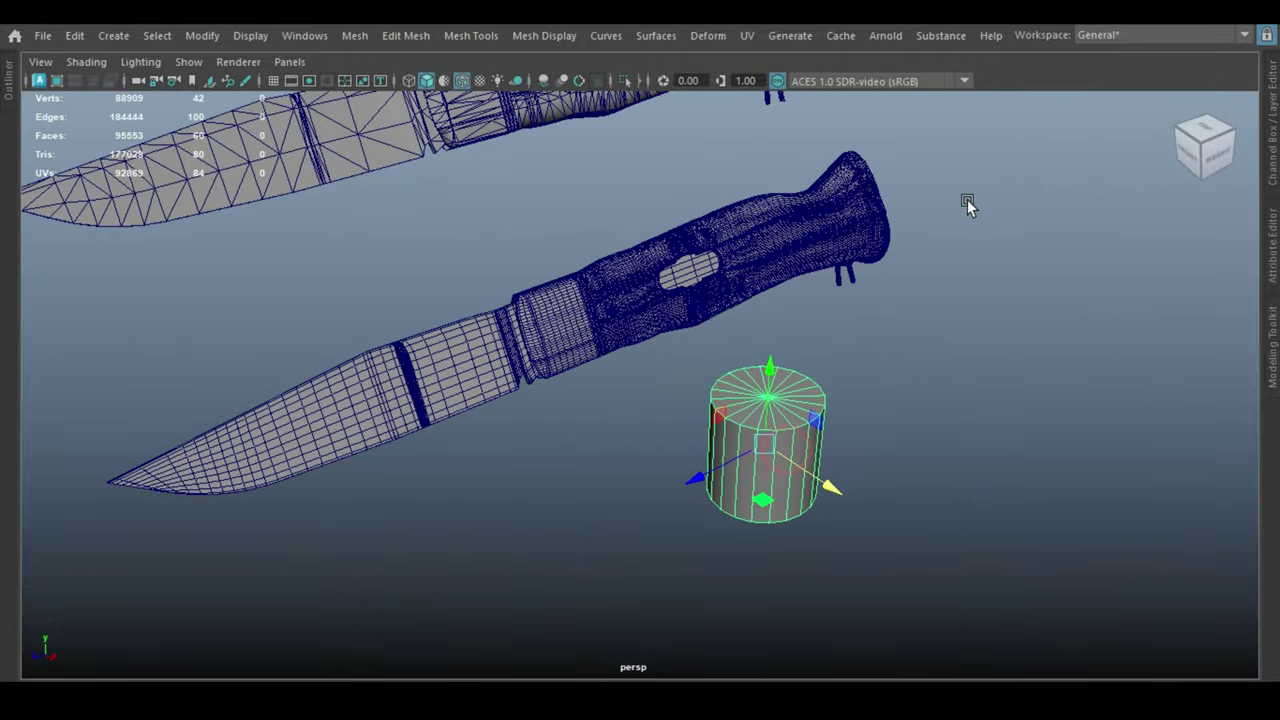
mouse_move(968, 147)
shift+right_down()
mouse_move(970, 205)
mouse_move(970, 148)
mouse_move(839, 169)
mouse_move(940, 156)
shift+right_up()
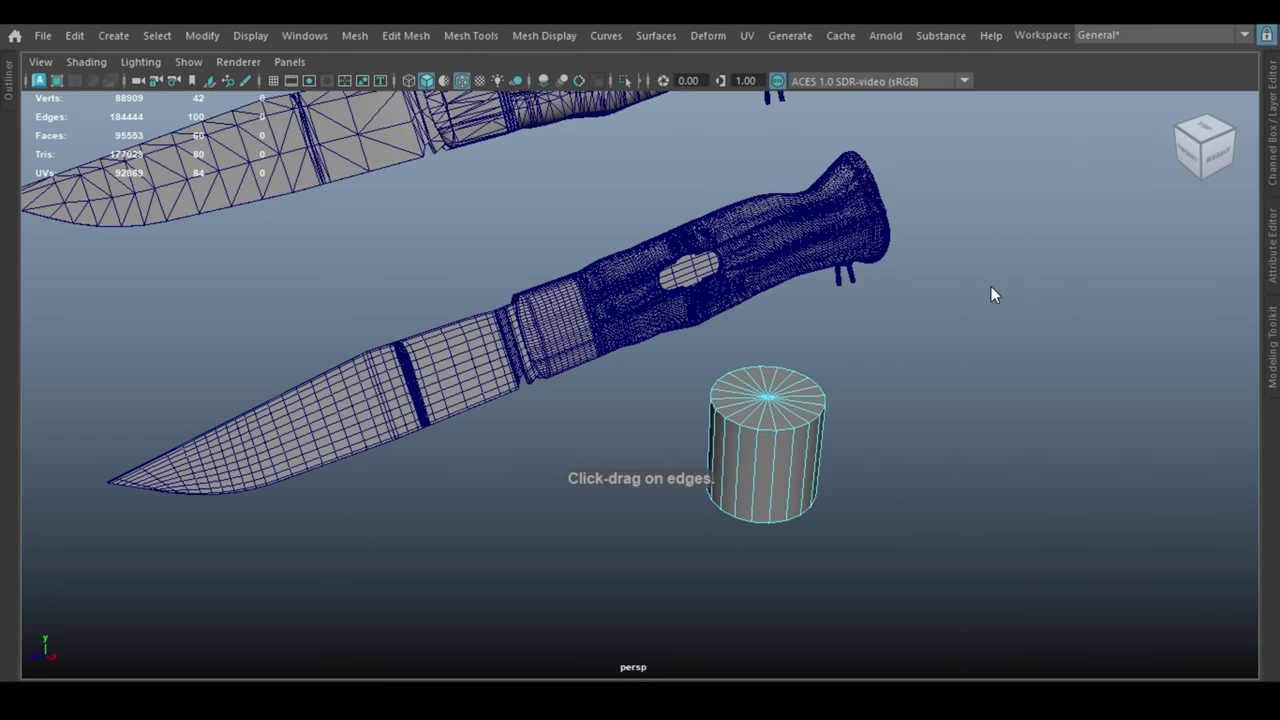
right_click(990, 150)
Step: Create a second cylinder and place it up and to the right of the first
shift+right_click(1030, 272)
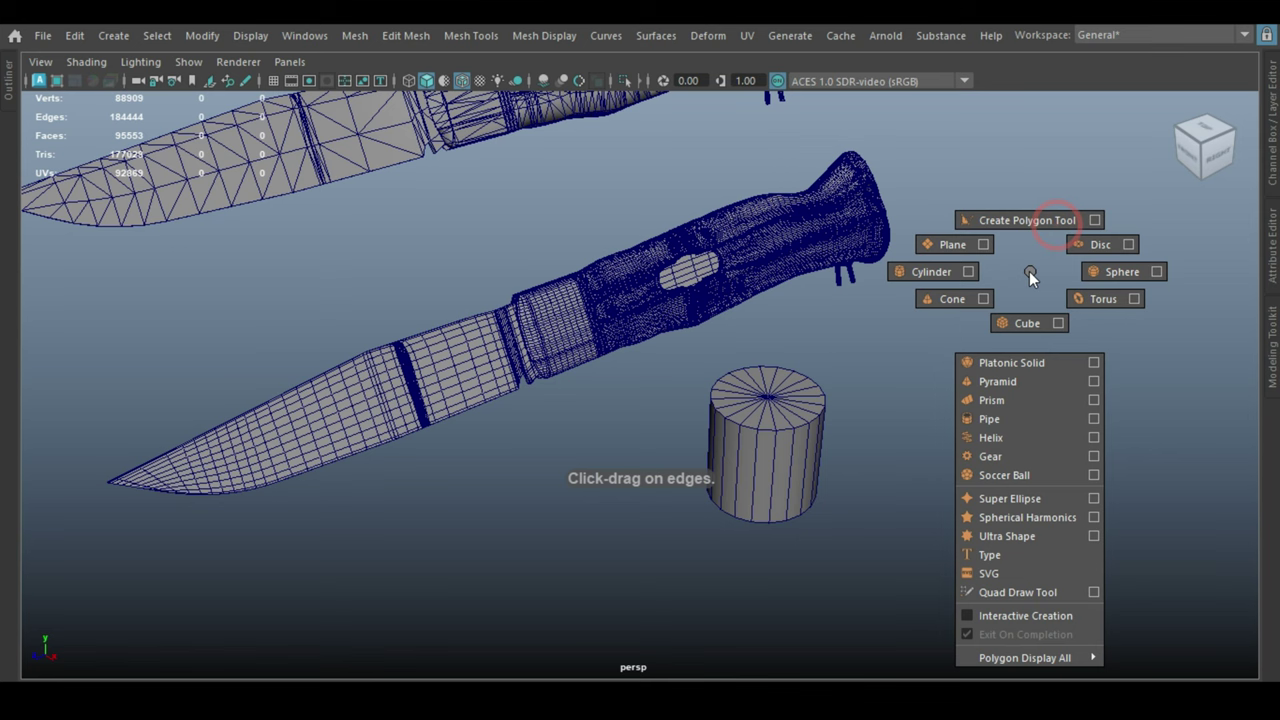
click(931, 271)
drag(555, 314, 835, 517)
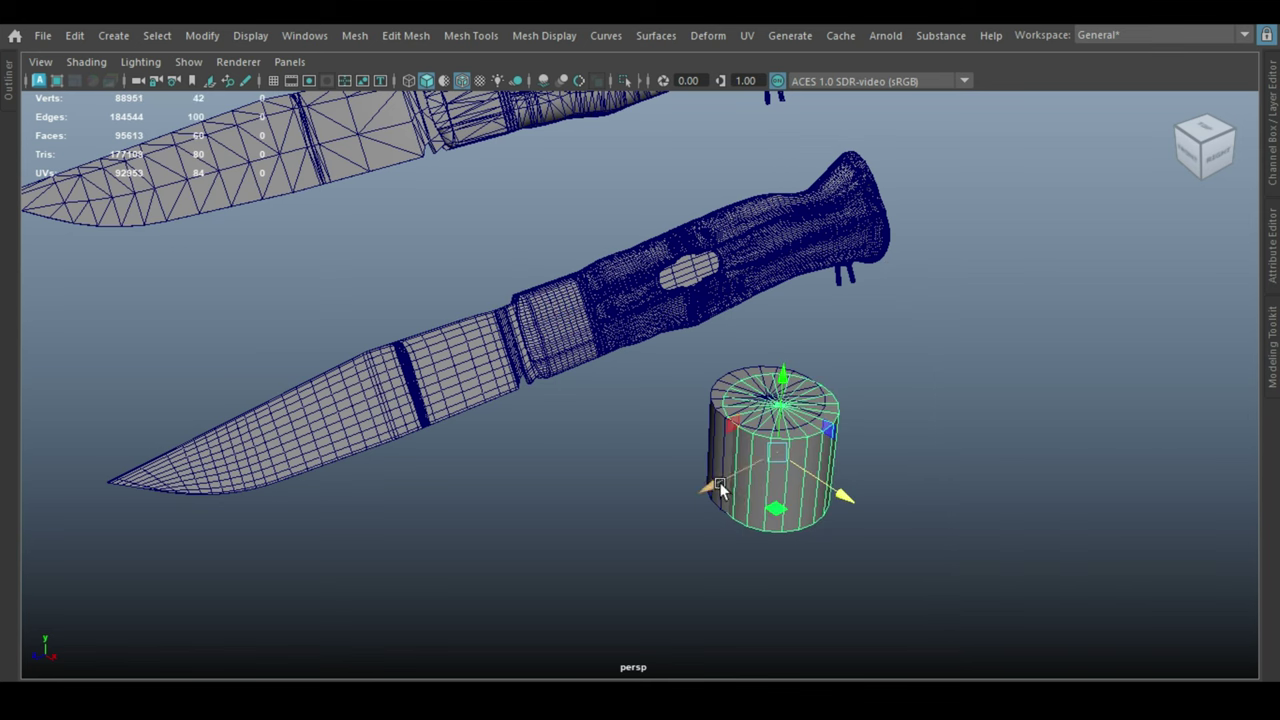
drag(720, 486, 885, 420)
scroll(775, 470, up, 3)
scroll(770, 470, up, 2)
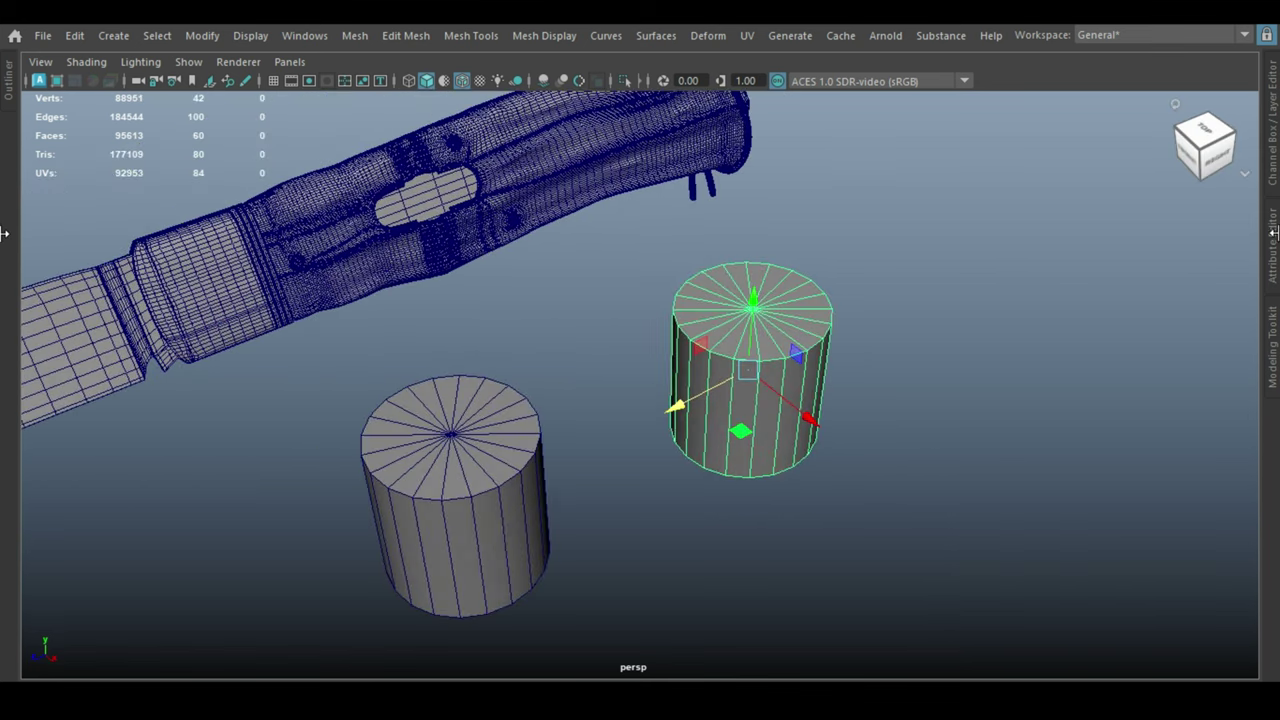
Step: Set Subdivisions Axis to 50 on the second cylinder and 12 on the first
click(1273, 150)
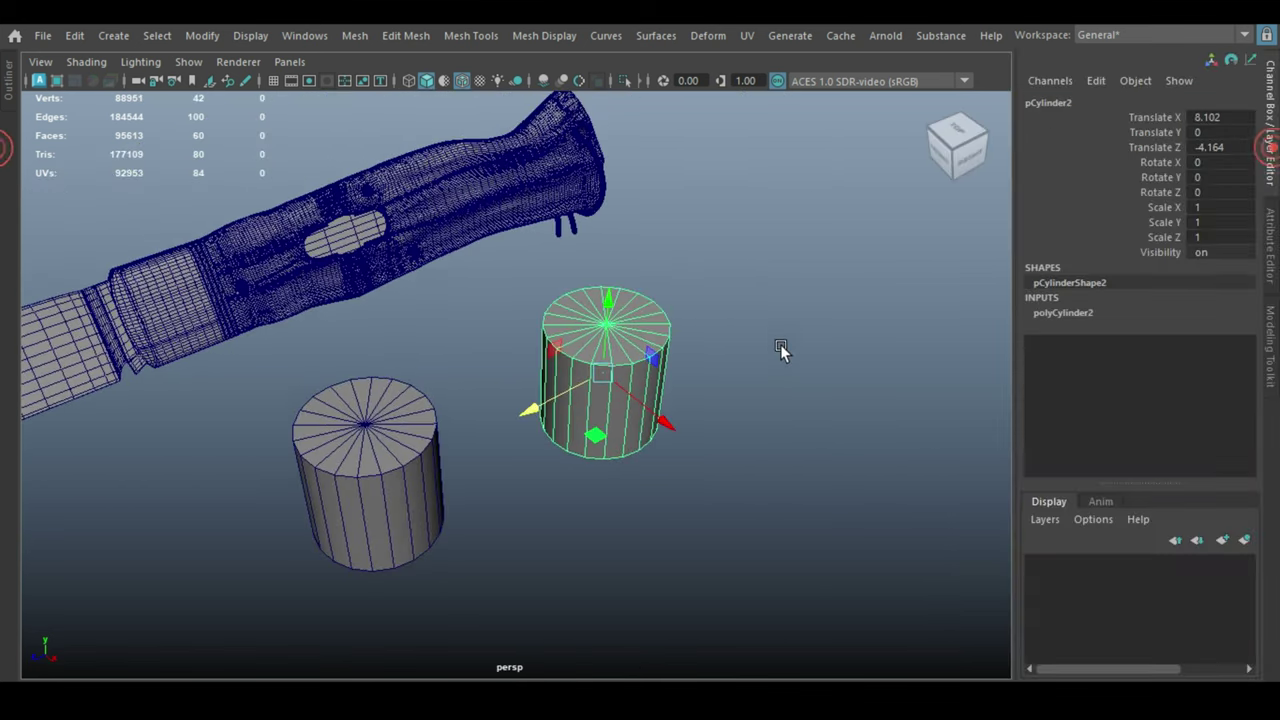
click(1068, 312)
click(1146, 371)
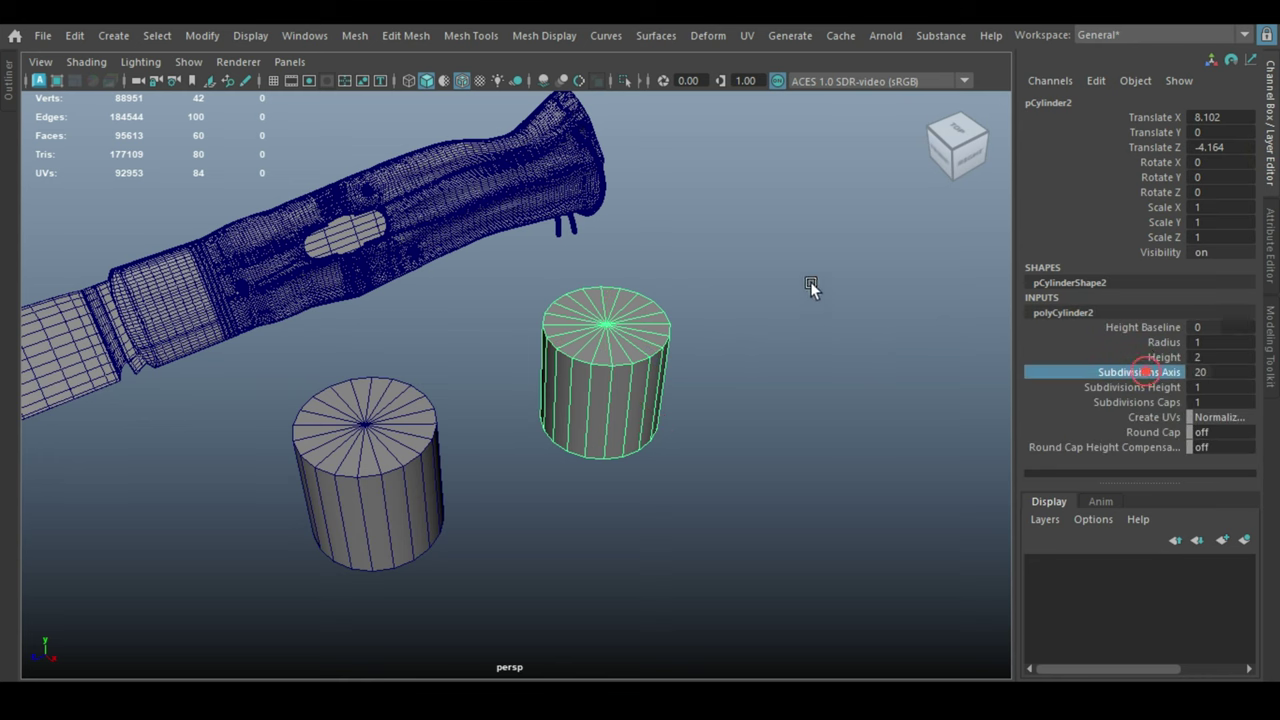
middle_drag(809, 286, 1090, 297)
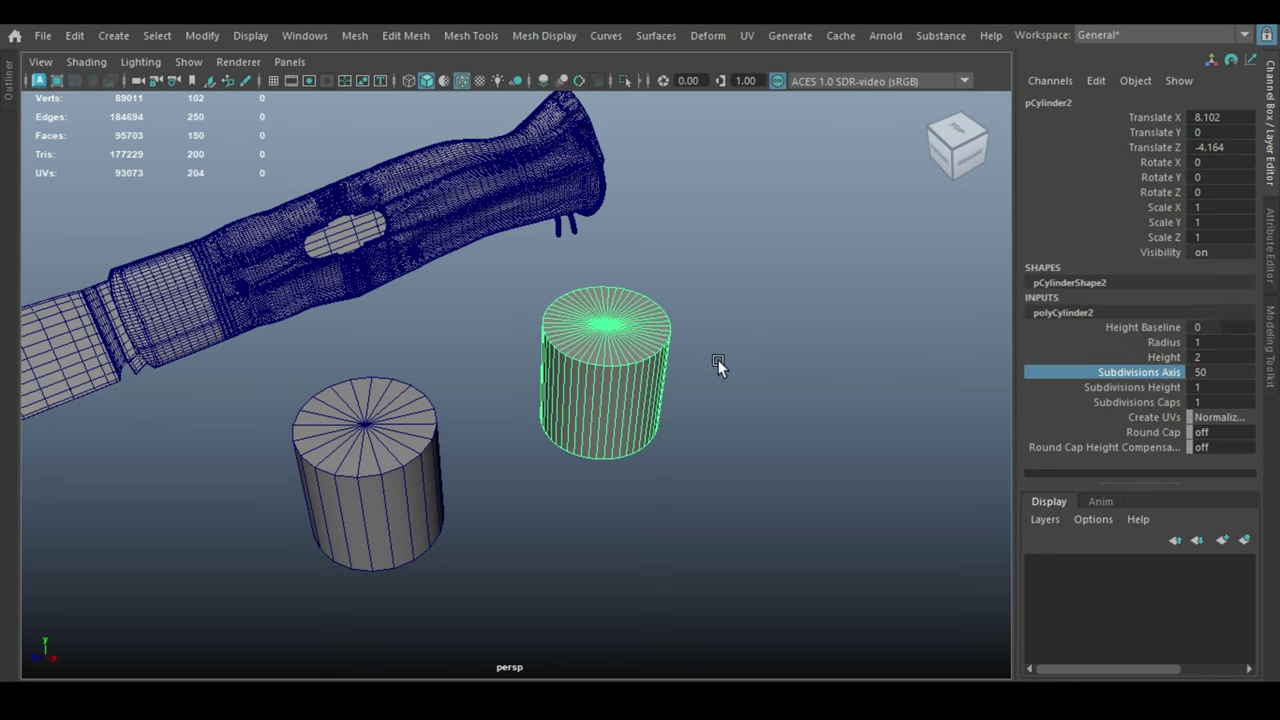
click(509, 442)
click(1068, 312)
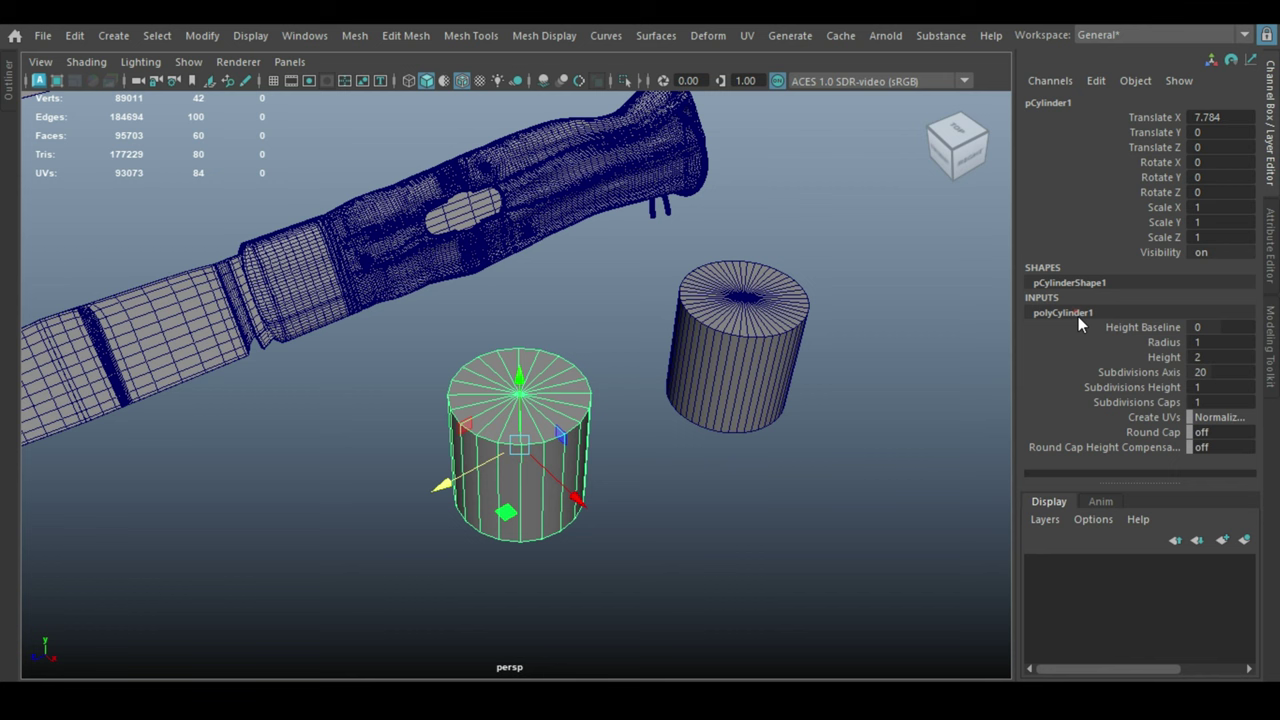
click(1145, 372)
mouse_move(800, 440)
middle_down()
mouse_move(696, 466)
mouse_move(717, 466)
middle_up()
mouse_move(723, 474)
alt+mouse_down()
mouse_move(693, 478)
mouse_move(700, 466)
mouse_move(528, 338)
alt+mouse_up()
Step: Deselect and tumble to a top-down close-up of the 50-sided cylinder's cap
click(528, 338)
mouse_move(548, 424)
alt+mouse_down()
mouse_move(520, 470)
mouse_move(577, 302)
alt+mouse_up()
alt+right_drag(577, 302, 726, 354)
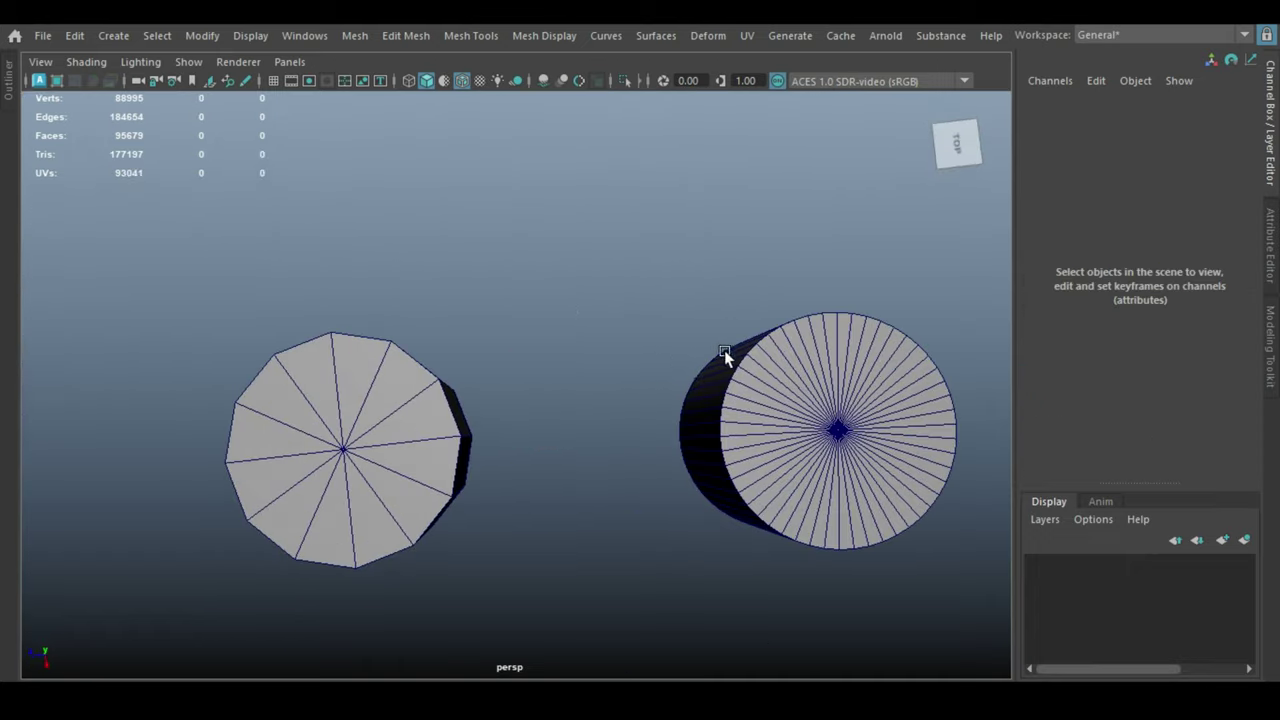
mouse_move(726, 354)
alt+middle_down()
mouse_move(537, 337)
mouse_move(658, 317)
alt+middle_up()
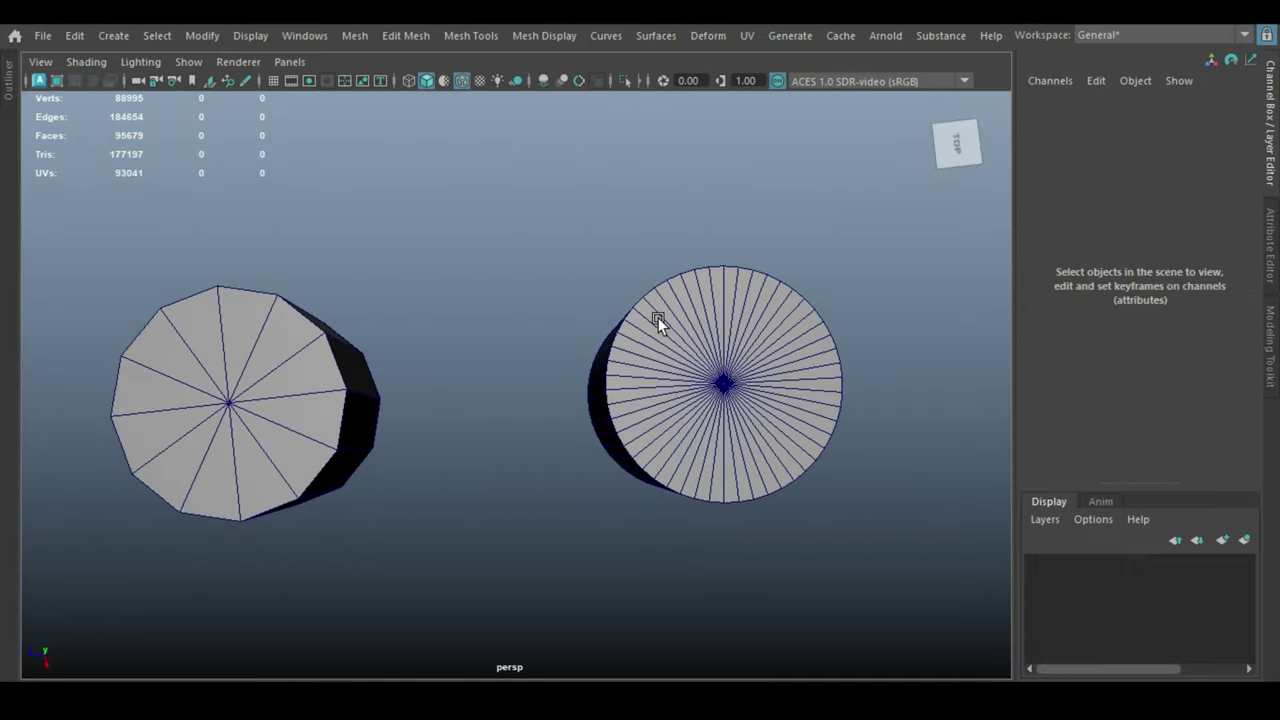
alt+drag(647, 341, 580, 349)
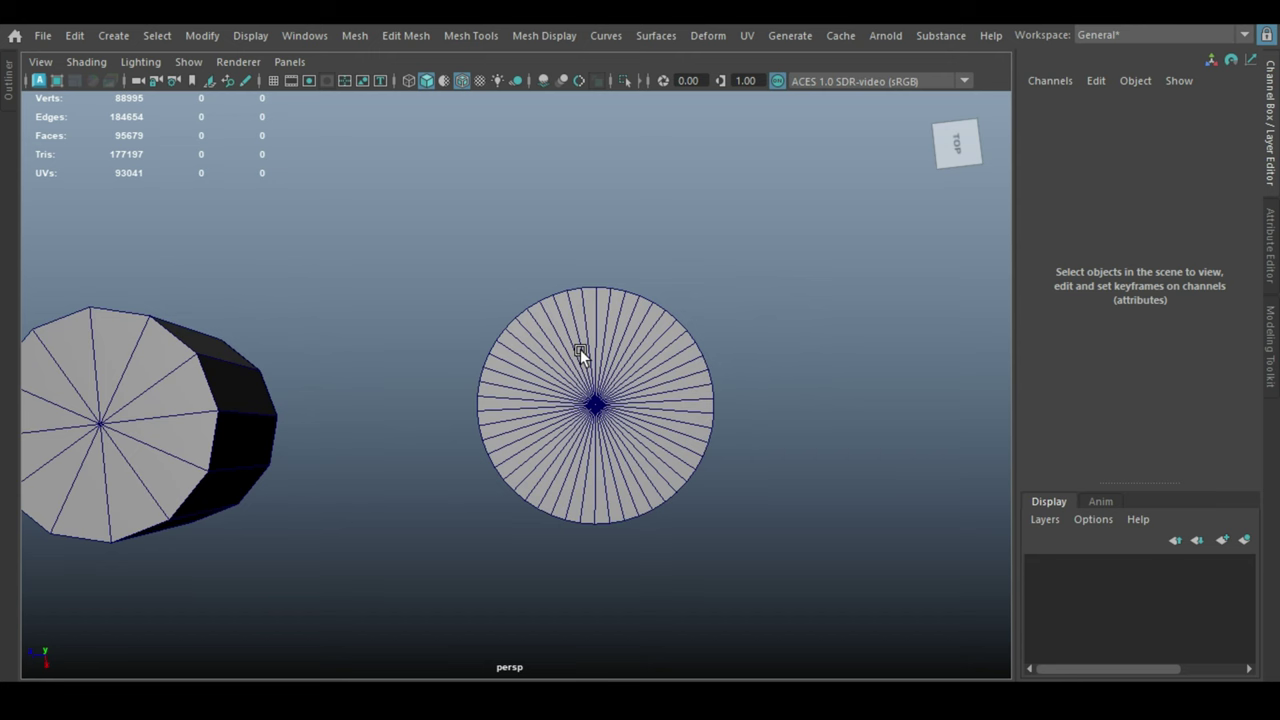
alt+middle_drag(617, 343, 646, 334)
alt+right_drag(646, 334, 684, 367)
alt+middle_drag(684, 367, 517, 291)
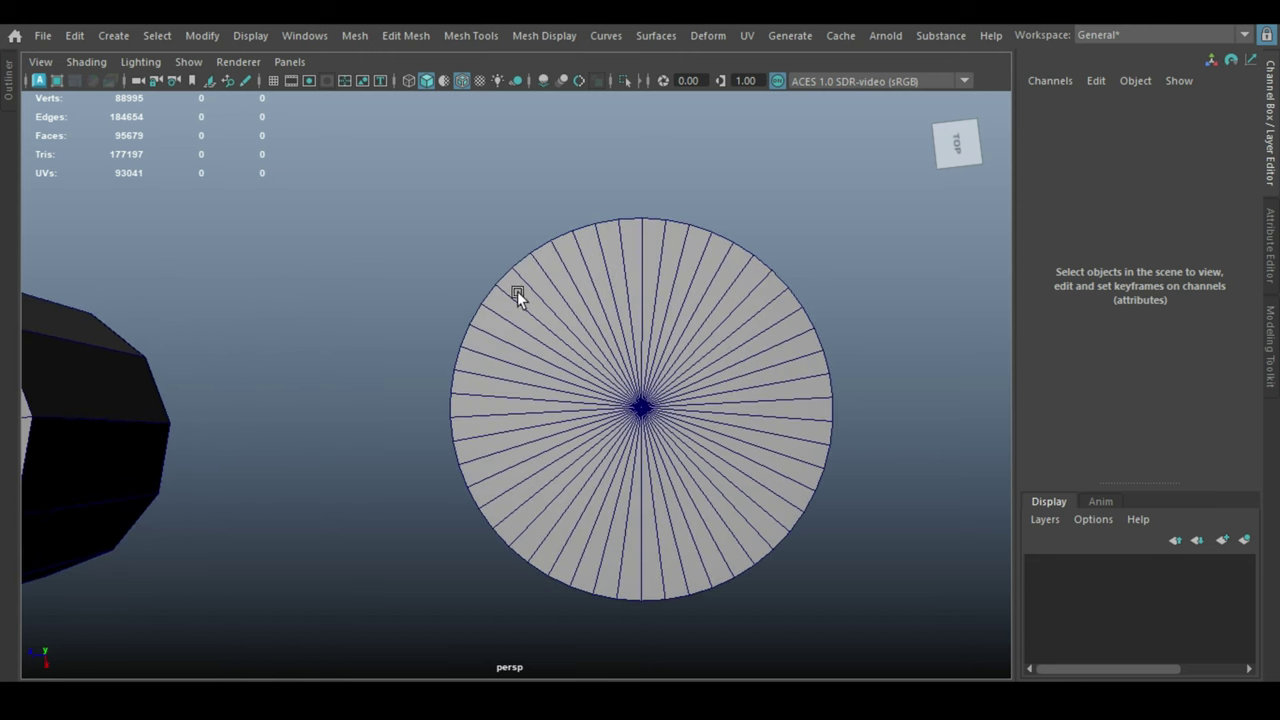
alt+middle_drag(817, 279, 756, 331)
alt+right_drag(756, 331, 889, 403)
alt+middle_drag(889, 403, 754, 436)
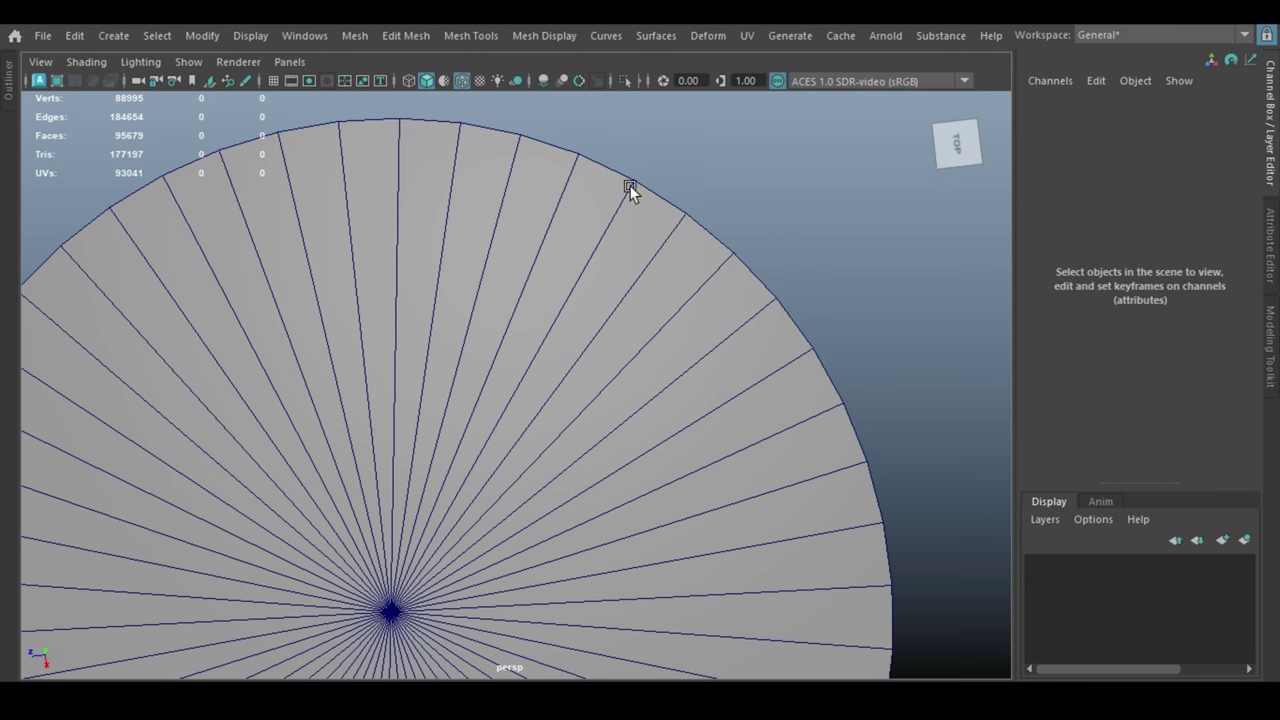
mouse_move(589, 330)
alt+right_down()
mouse_move(797, 328)
mouse_move(806, 297)
mouse_move(594, 337)
alt+right_up()
Step: Select the 12-sided cylinder and zoom out until both knives and cylinders are in frame
click(594, 337)
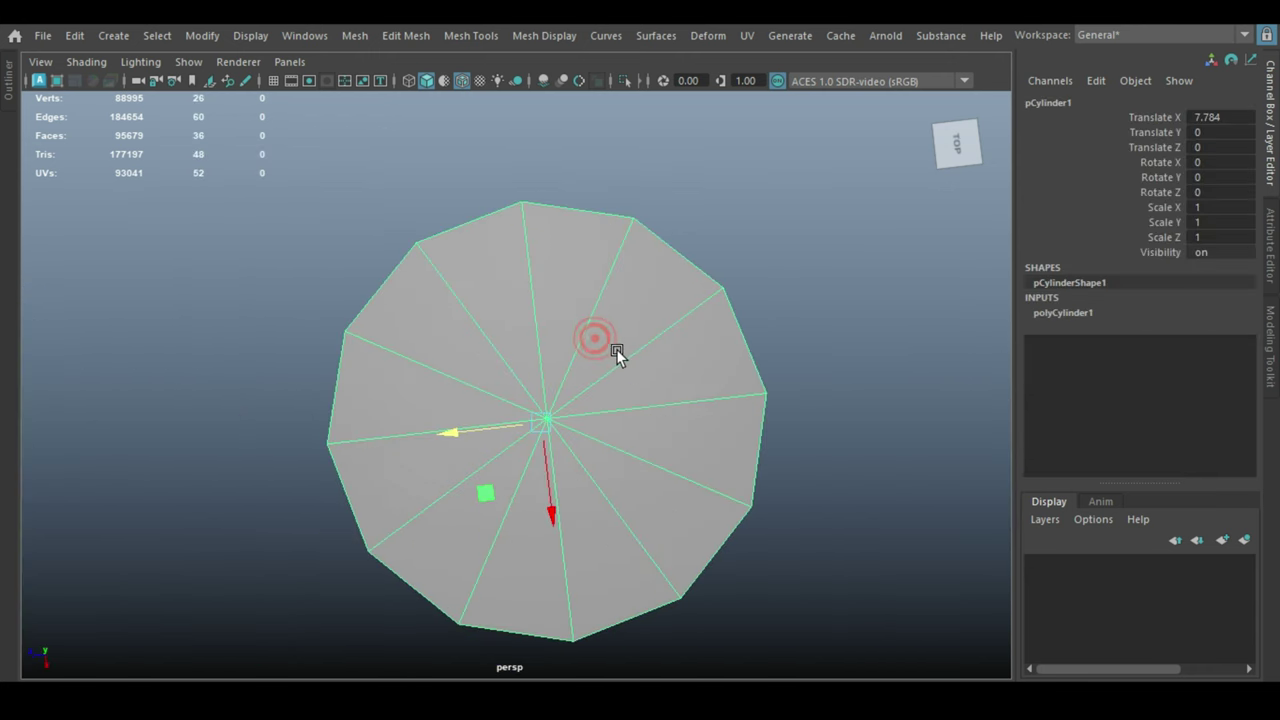
mouse_move(616, 349)
alt+mouse_down()
mouse_move(517, 323)
mouse_move(617, 322)
mouse_move(463, 423)
alt+mouse_up()
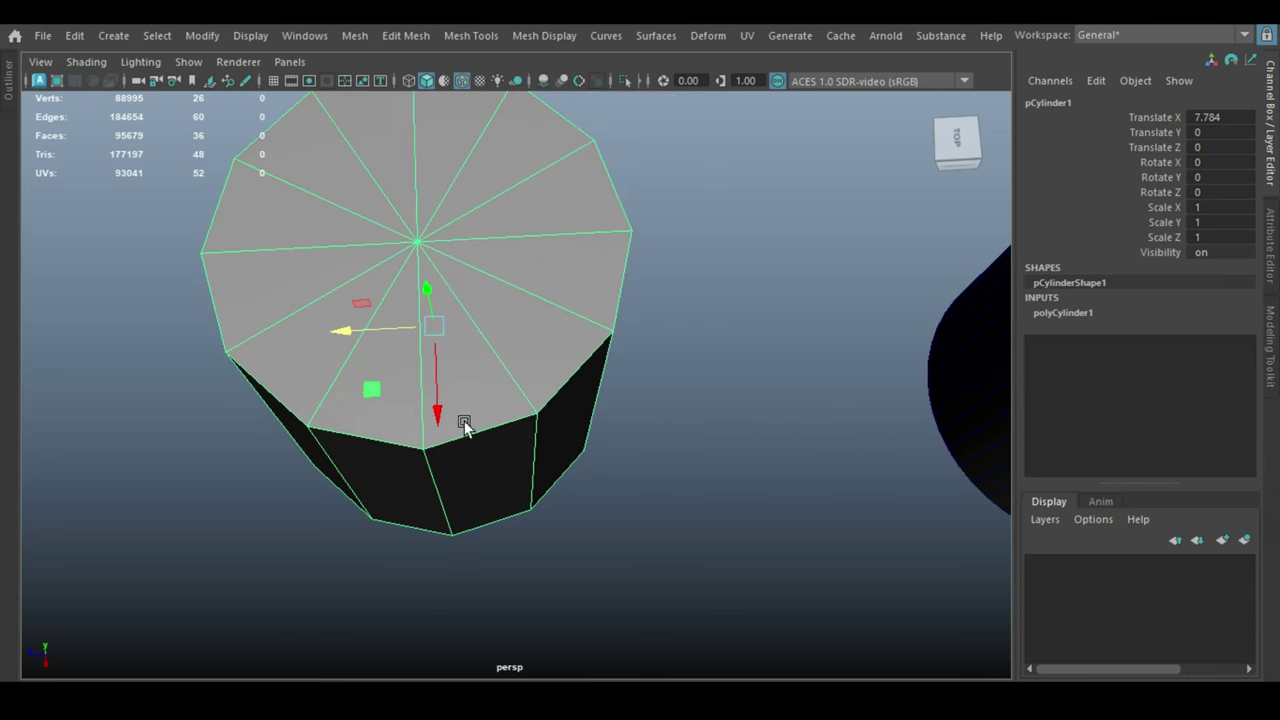
mouse_move(551, 314)
alt+mouse_down()
mouse_move(571, 400)
mouse_move(558, 423)
mouse_move(552, 348)
alt+mouse_up()
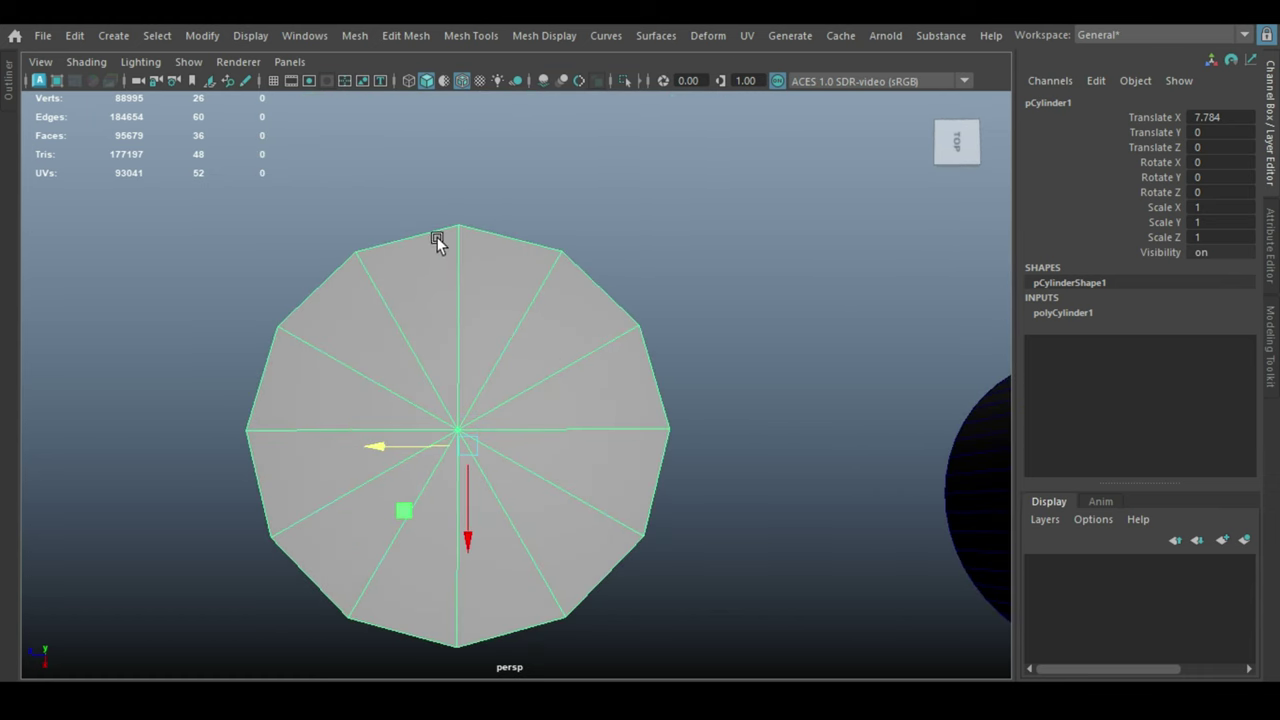
scroll(683, 440, down, 2)
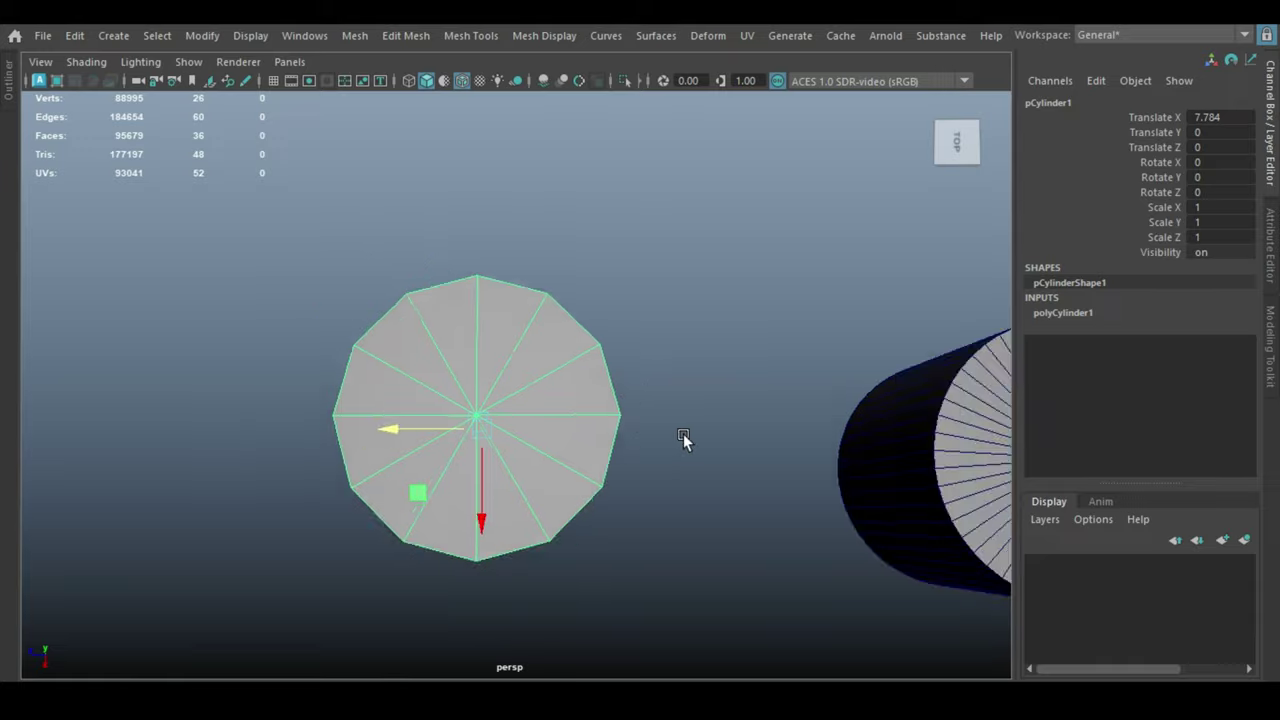
scroll(683, 440, down, 2)
mouse_move(645, 437)
alt+mouse_down()
mouse_move(645, 314)
mouse_move(789, 514)
mouse_move(752, 478)
mouse_move(880, 620)
mouse_move(391, 300)
mouse_move(440, 340)
alt+mouse_up()
scroll(752, 478, down, 3)
Step: Select the low-poly knife (polySurface51) and frame its guard closely
shift+click(708, 415)
click(534, 400)
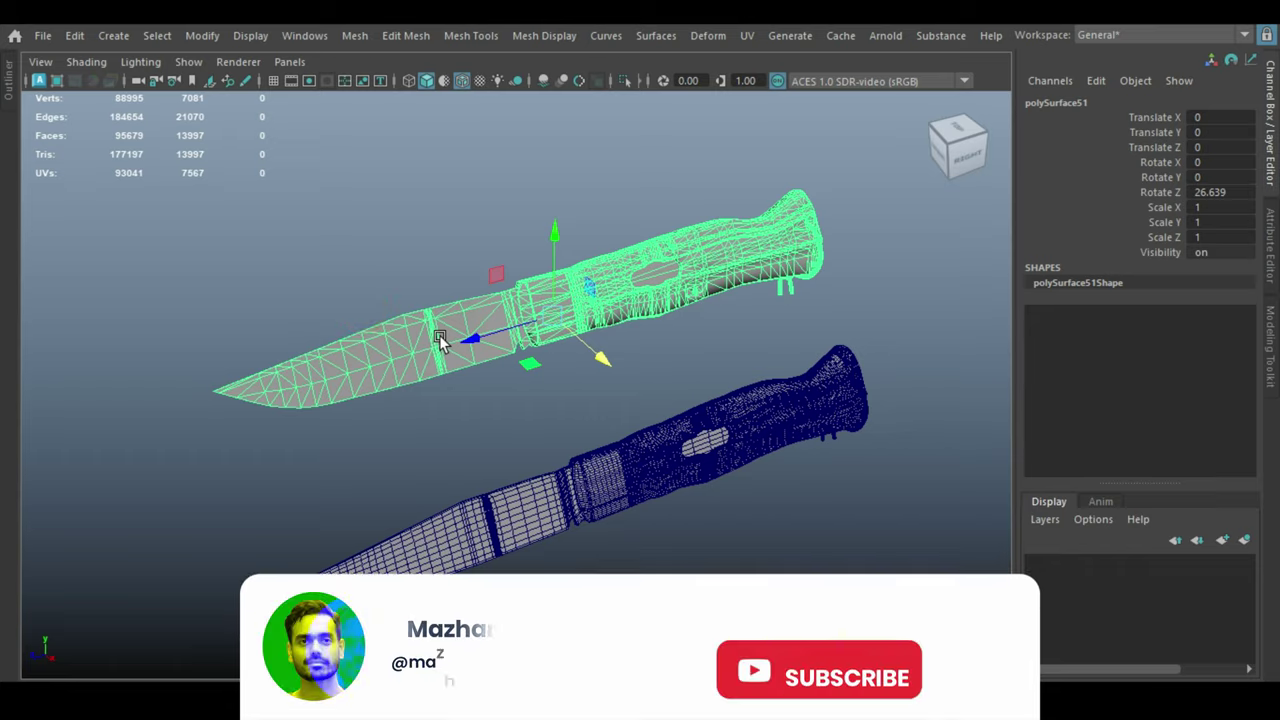
scroll(440, 340, up, 5)
alt+middle_drag(883, 451, 763, 474)
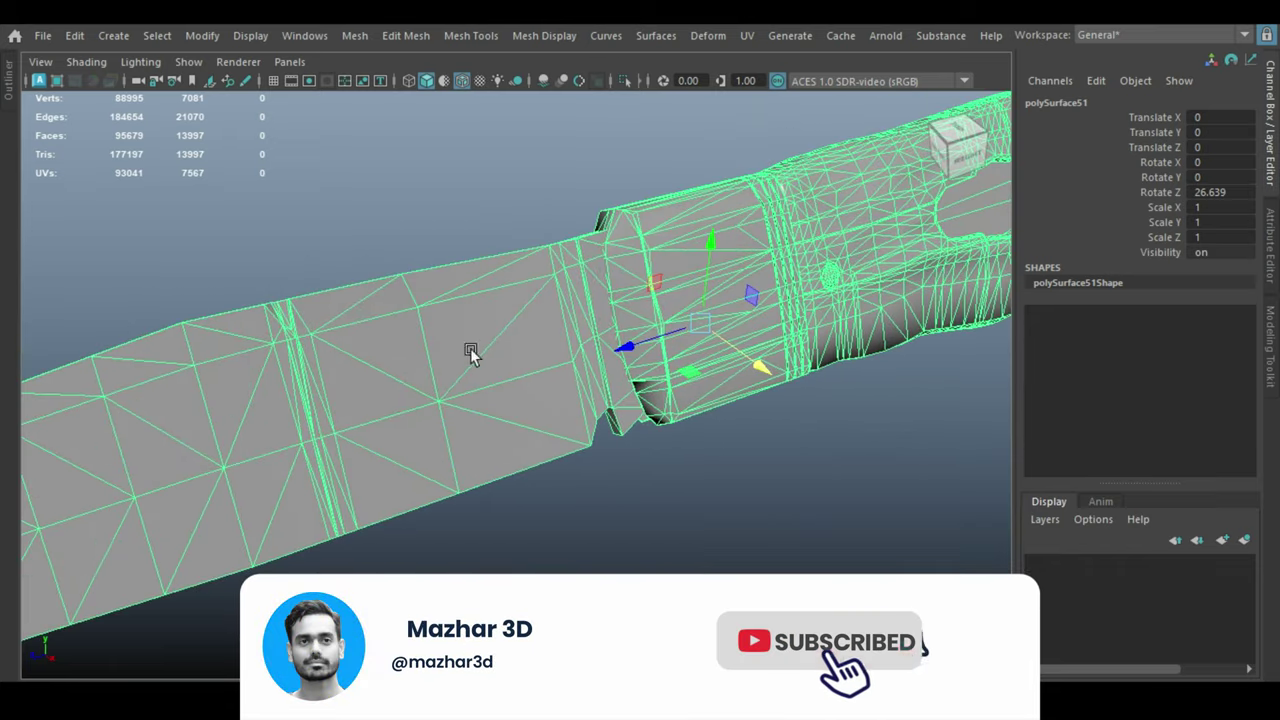
Step: Orbit and zoom between the dense high-poly handle mesh and the low-poly knife, ending at an angle
mouse_move(470, 352)
alt+mouse_down()
mouse_move(672, 368)
mouse_move(588, 363)
alt+mouse_up()
scroll(667, 415, down, 5)
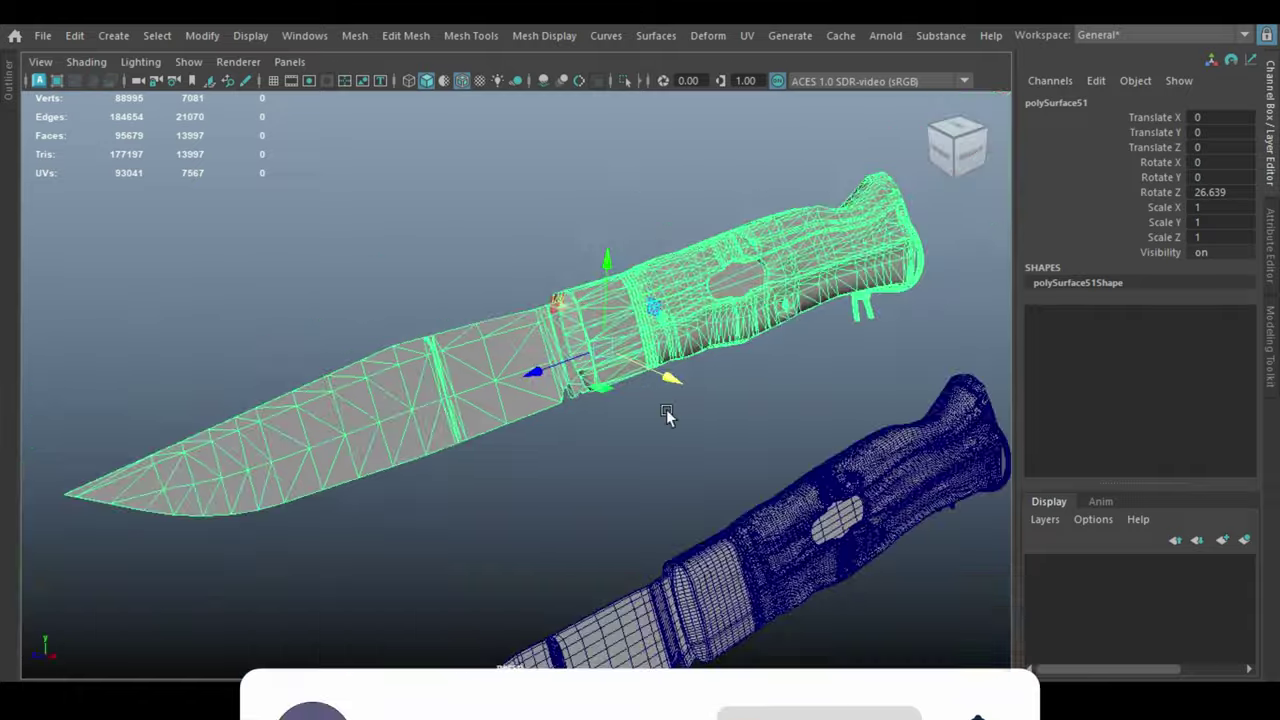
alt+drag(667, 415, 575, 229)
scroll(596, 361, up, 5)
scroll(701, 436, up, 4)
scroll(556, 420, up, 3)
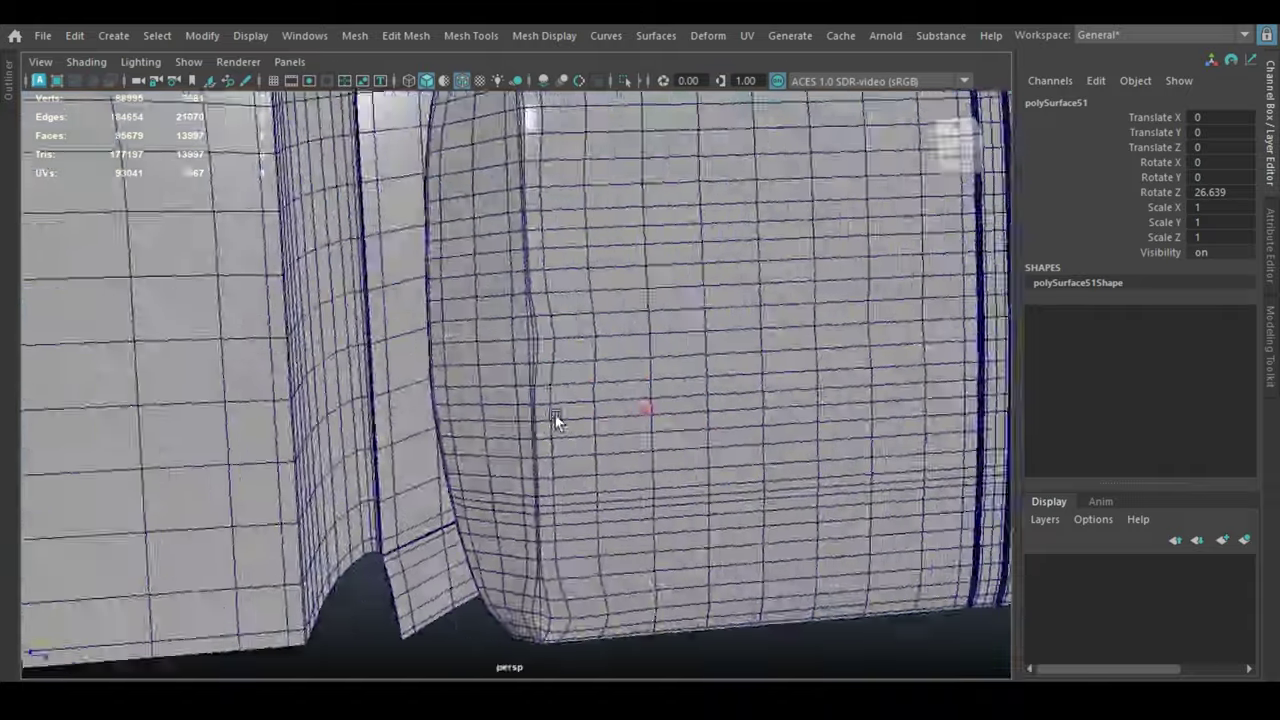
alt+drag(556, 420, 486, 294)
scroll(476, 267, down, 10)
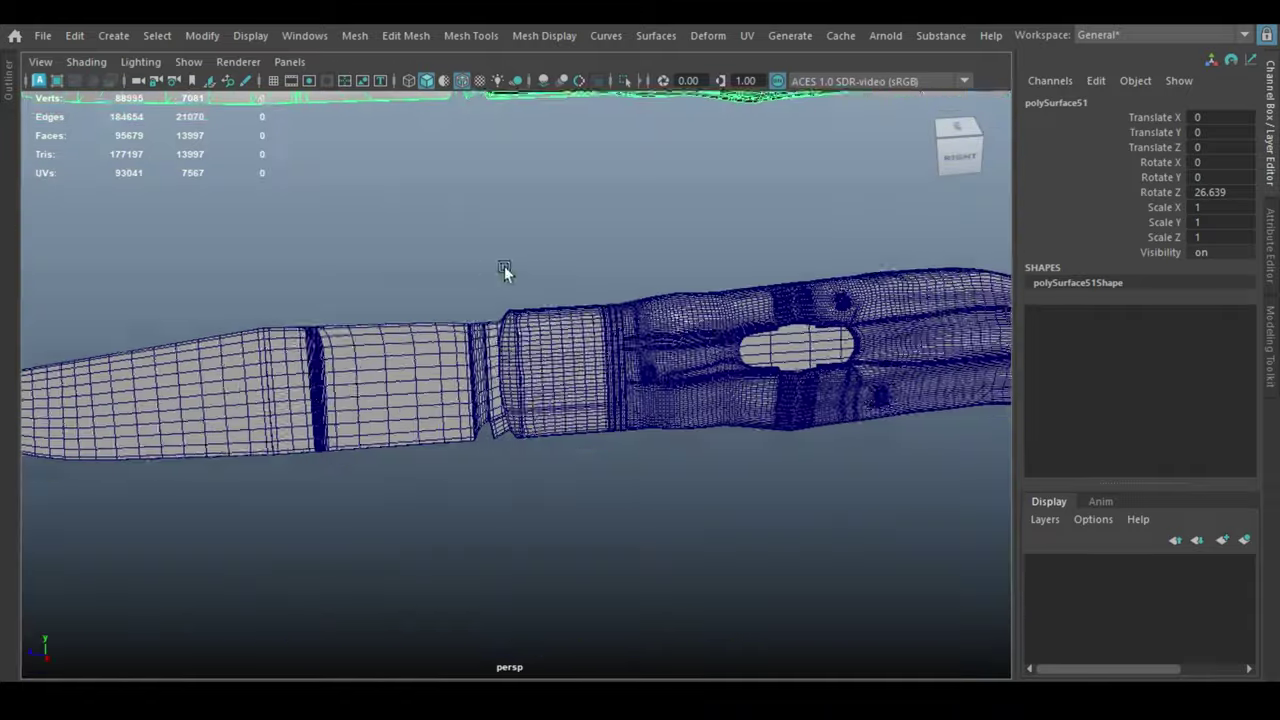
alt+middle_drag(504, 266, 632, 515)
scroll(674, 468, up, 4)
mouse_move(674, 468)
alt+mouse_down()
mouse_move(591, 463)
mouse_move(619, 466)
alt+mouse_up()
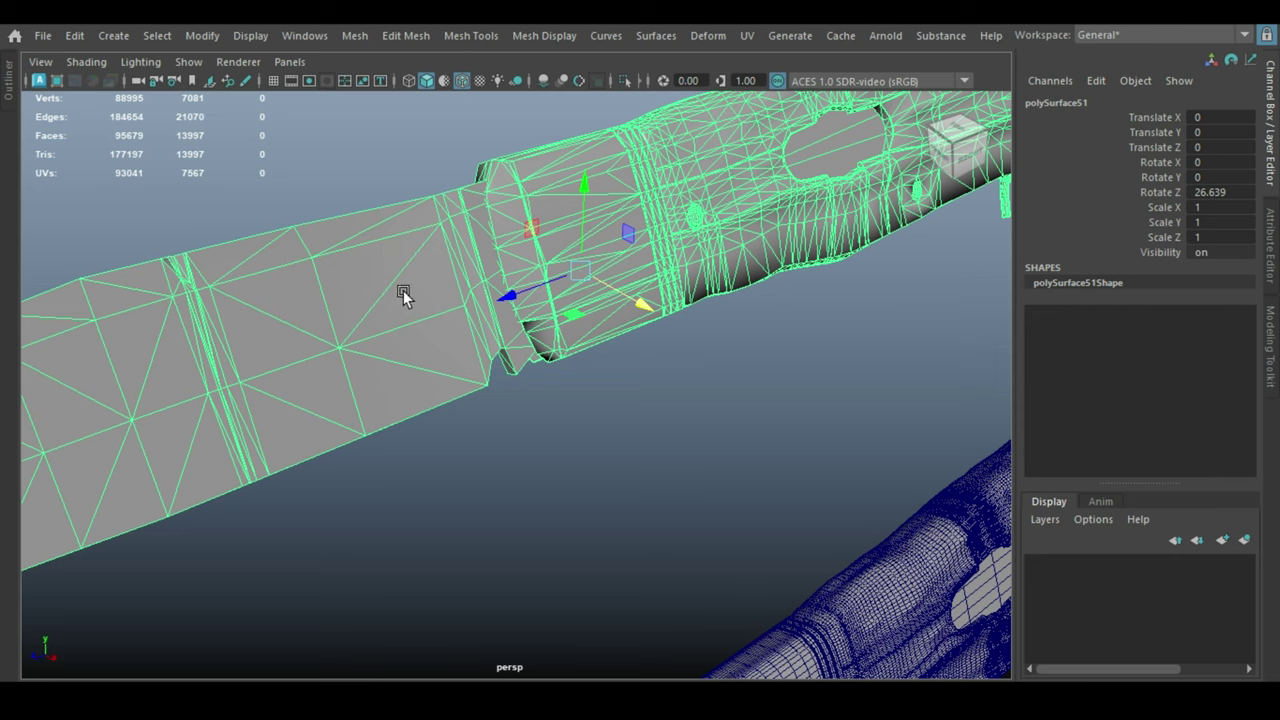
Step: Zoom in and orbit to inspect the high-poly knife mesh closely, then fit both knives in view
alt+middle_drag(586, 434, 577, 176)
mouse_move(577, 172)
alt+right_down()
mouse_move(739, 451)
mouse_move(652, 432)
alt+right_up()
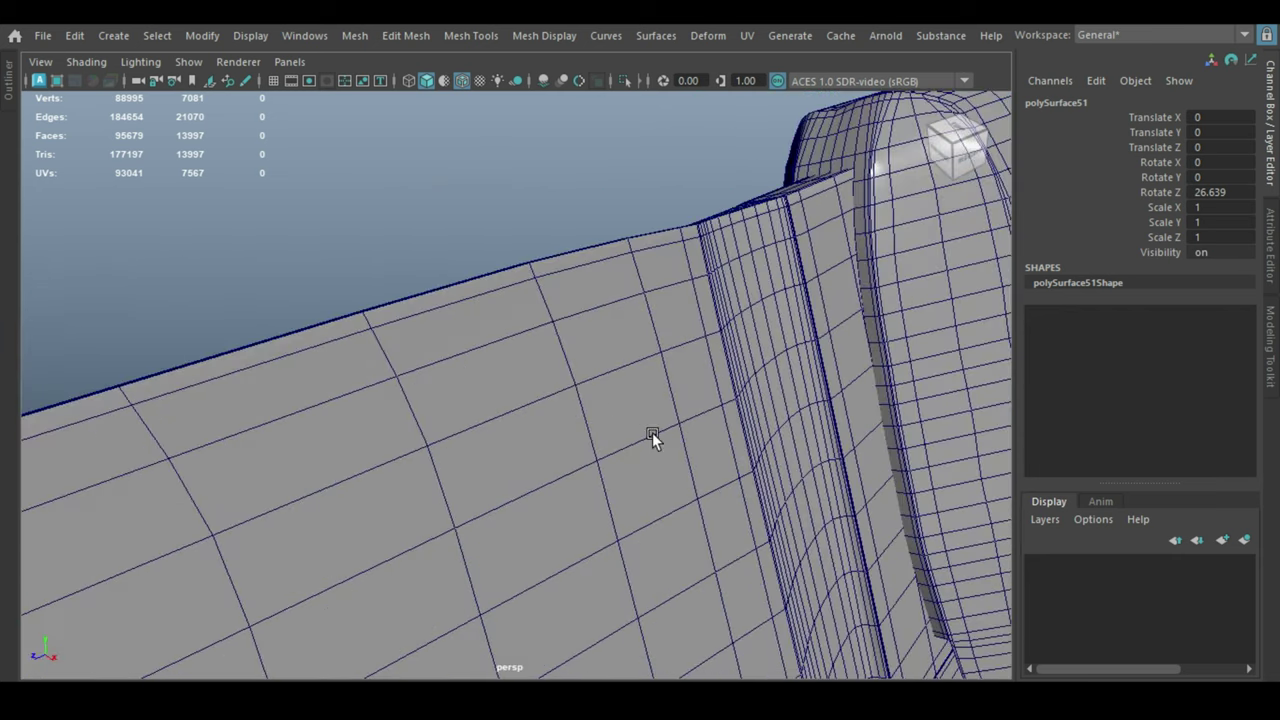
scroll(585, 391, down, 5)
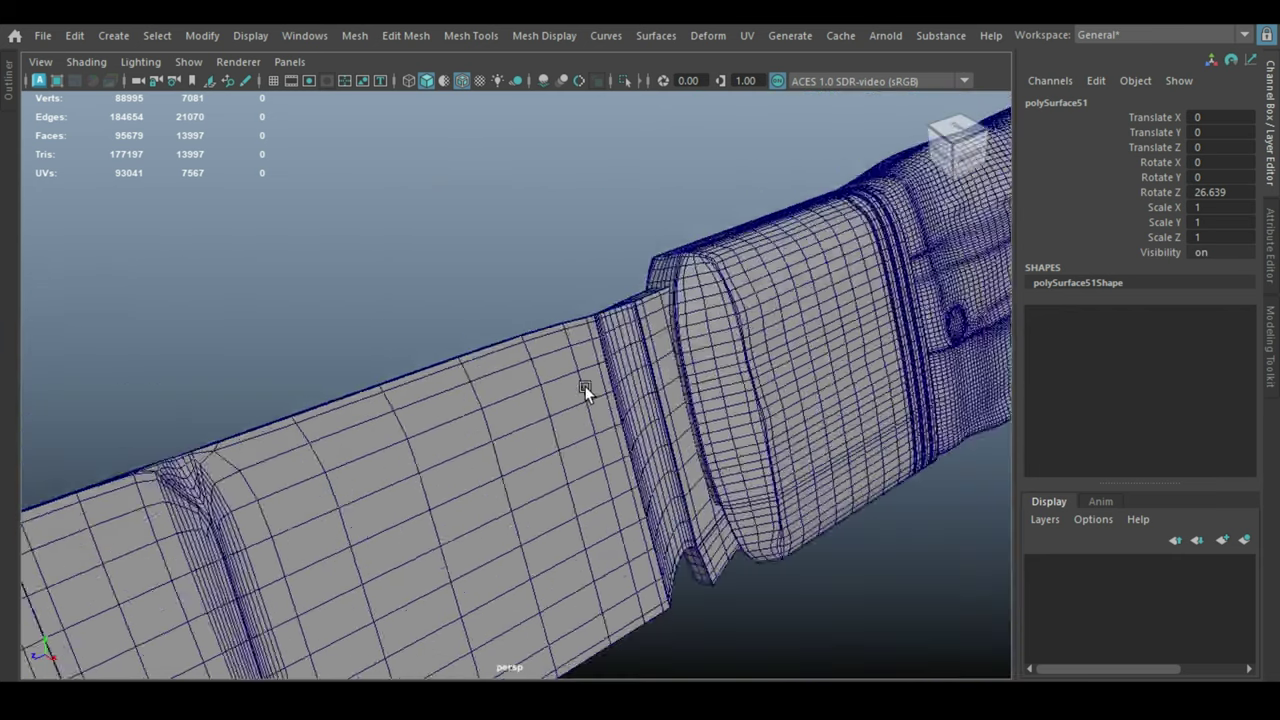
scroll(586, 392, down, 3)
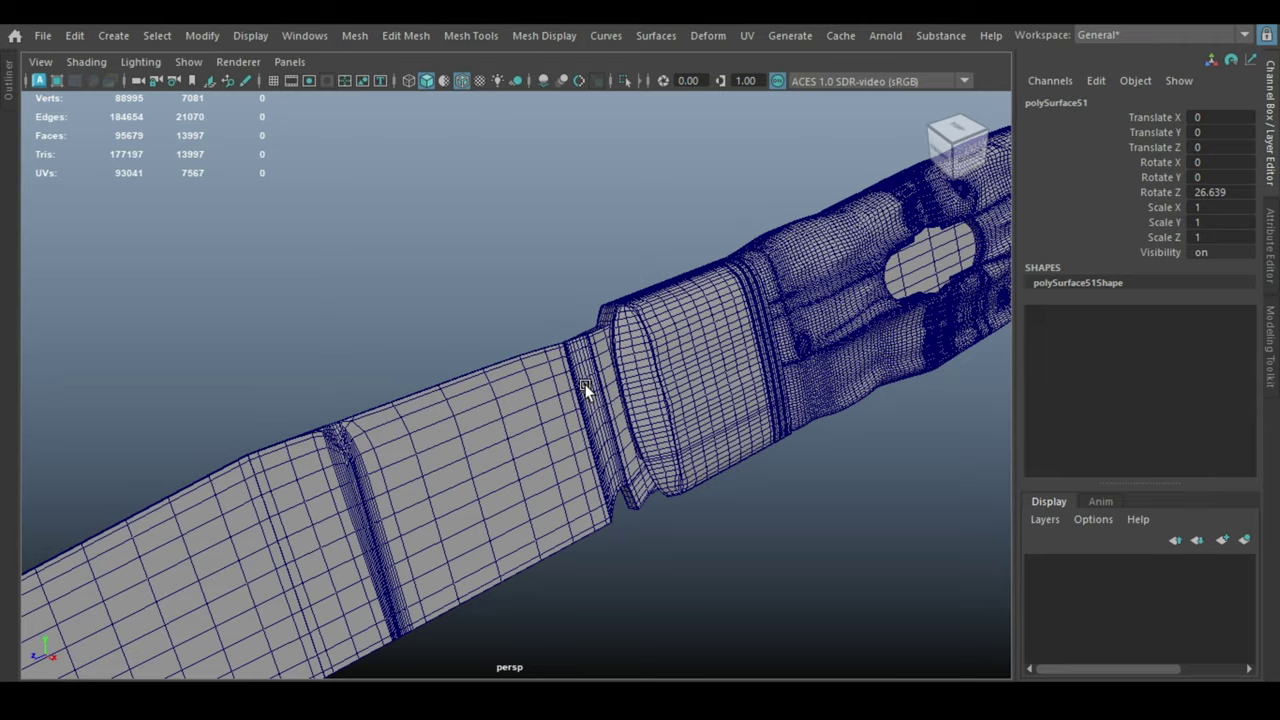
scroll(571, 371, down, 2)
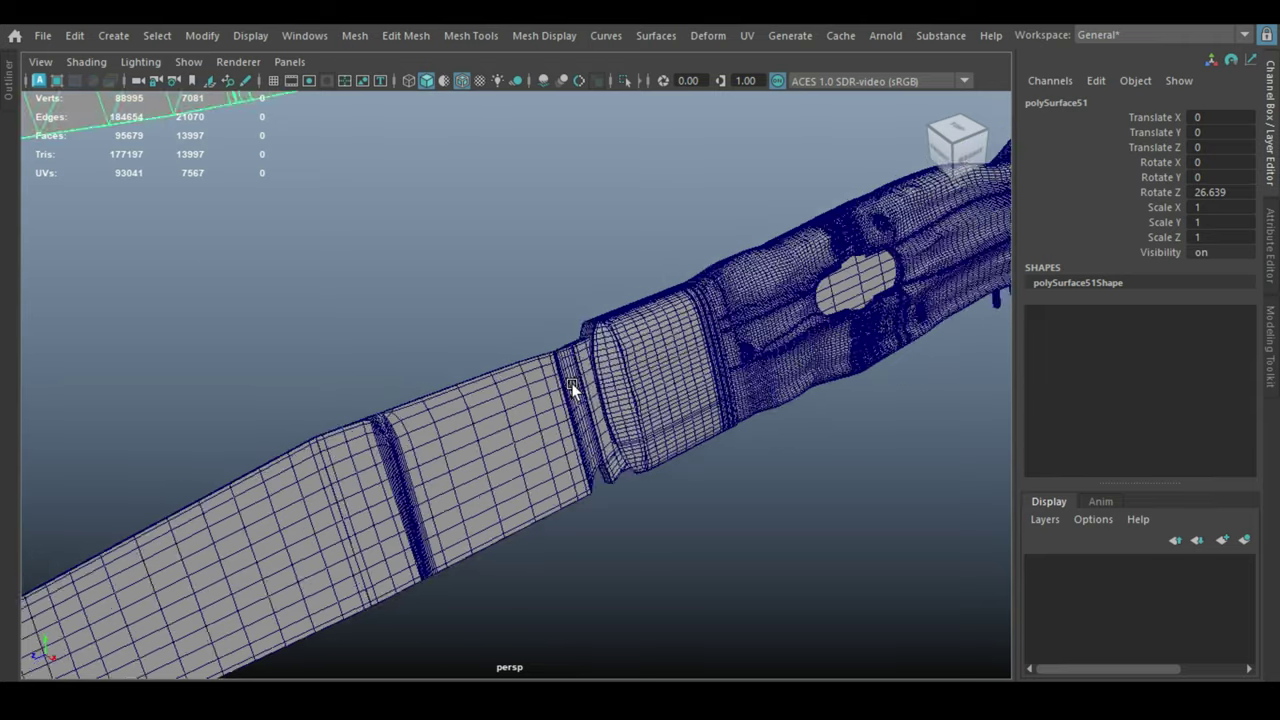
scroll(557, 443, down, 4)
scroll(634, 406, up, 4)
scroll(576, 540, up, 2)
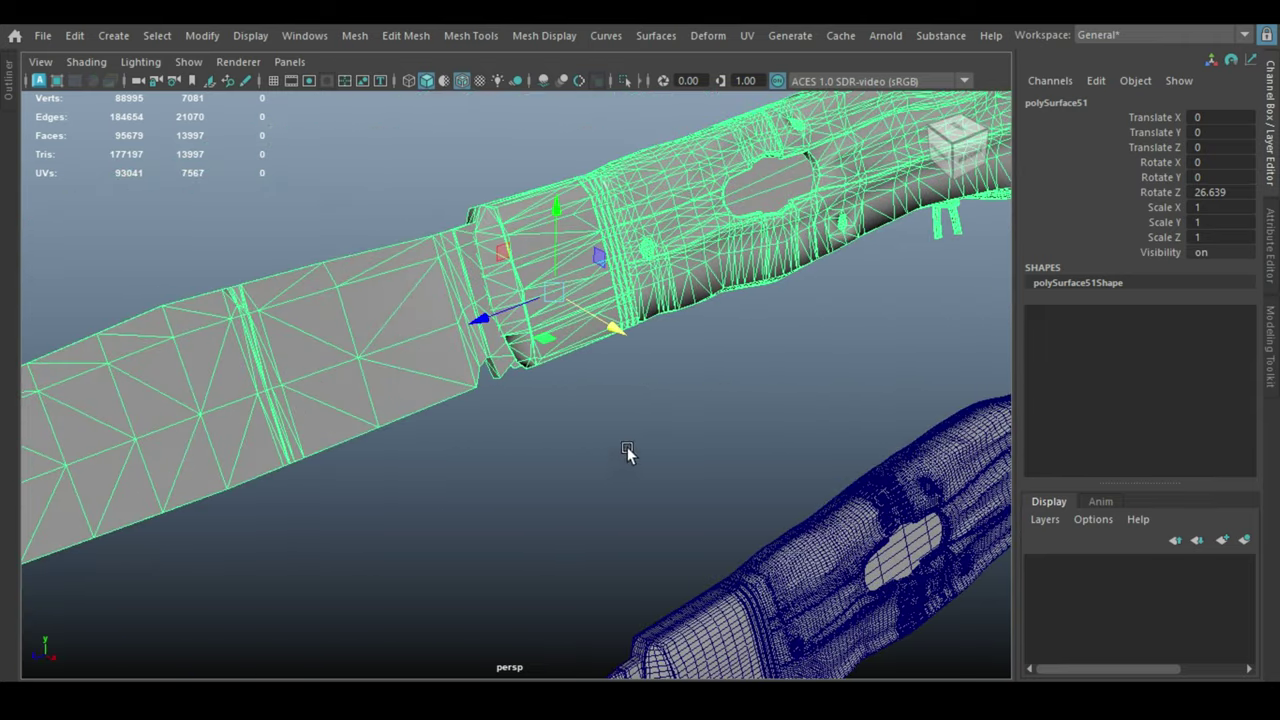
mouse_move(629, 451)
alt+mouse_down()
mouse_move(543, 517)
mouse_move(571, 489)
mouse_move(273, 335)
alt+mouse_up()
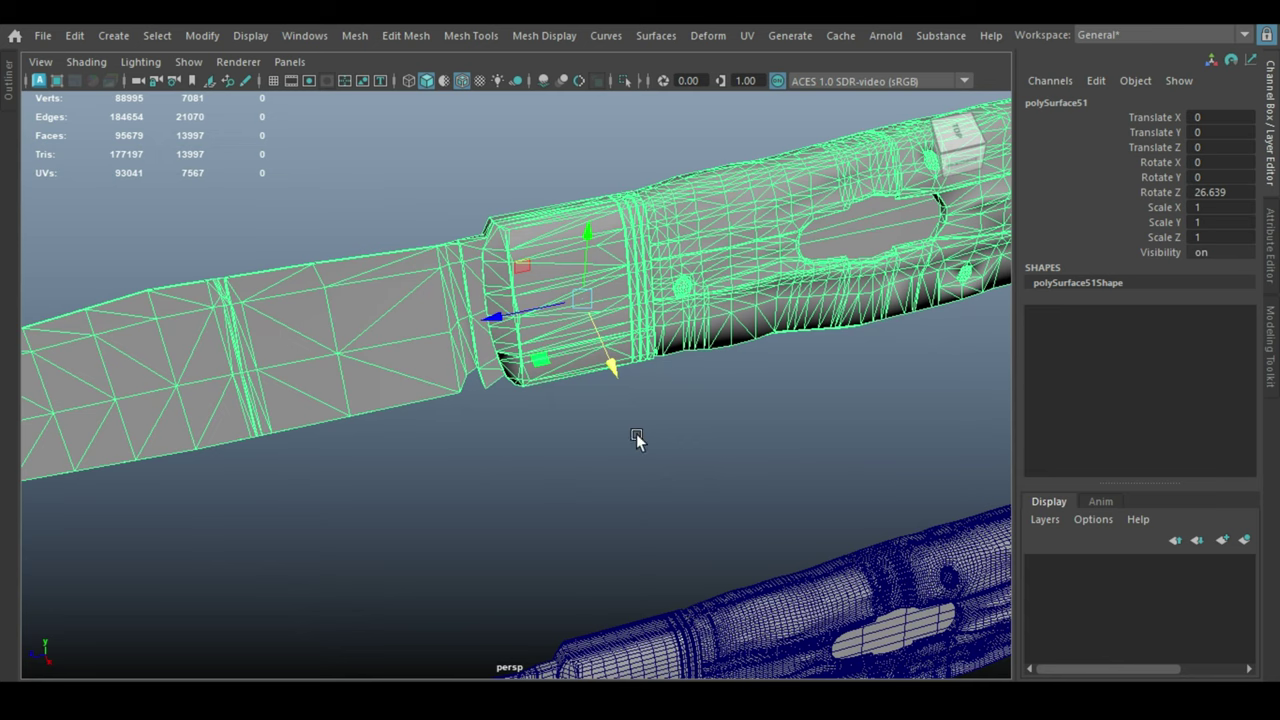
mouse_move(637, 443)
alt+mouse_down()
mouse_move(734, 400)
mouse_move(725, 388)
mouse_move(497, 403)
alt+mouse_up()
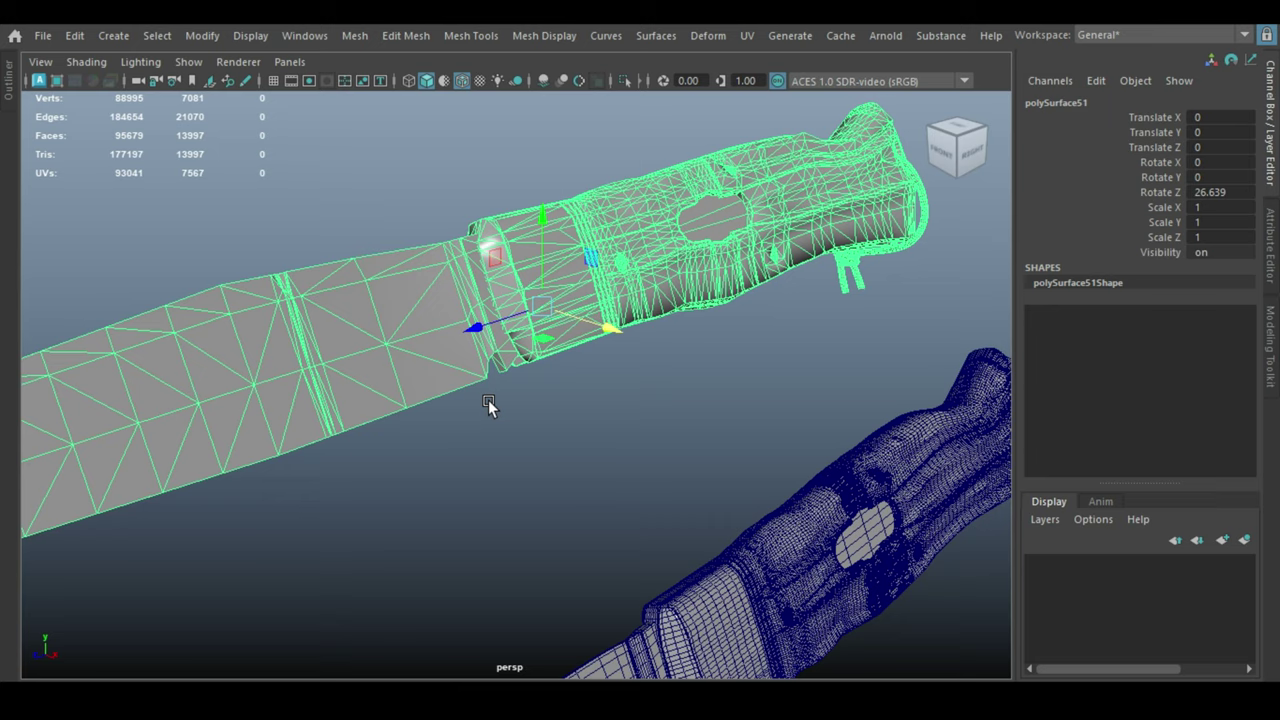
alt+right_drag(648, 483, 615, 398)
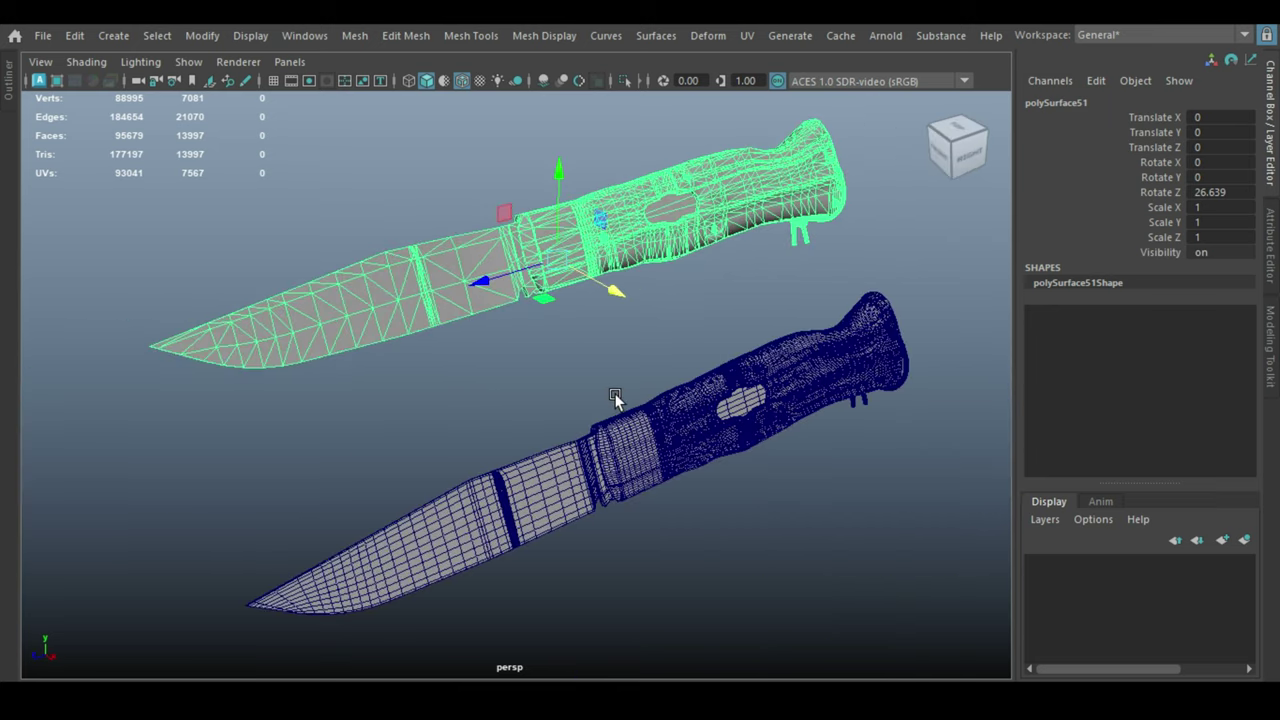
Step: Deselect, tumble to a slanted side view of both knives, then select the low-poly and high-poly knives
click(717, 317)
mouse_move(820, 300)
alt+mouse_down()
mouse_move(834, 286)
mouse_move(782, 269)
alt+mouse_up()
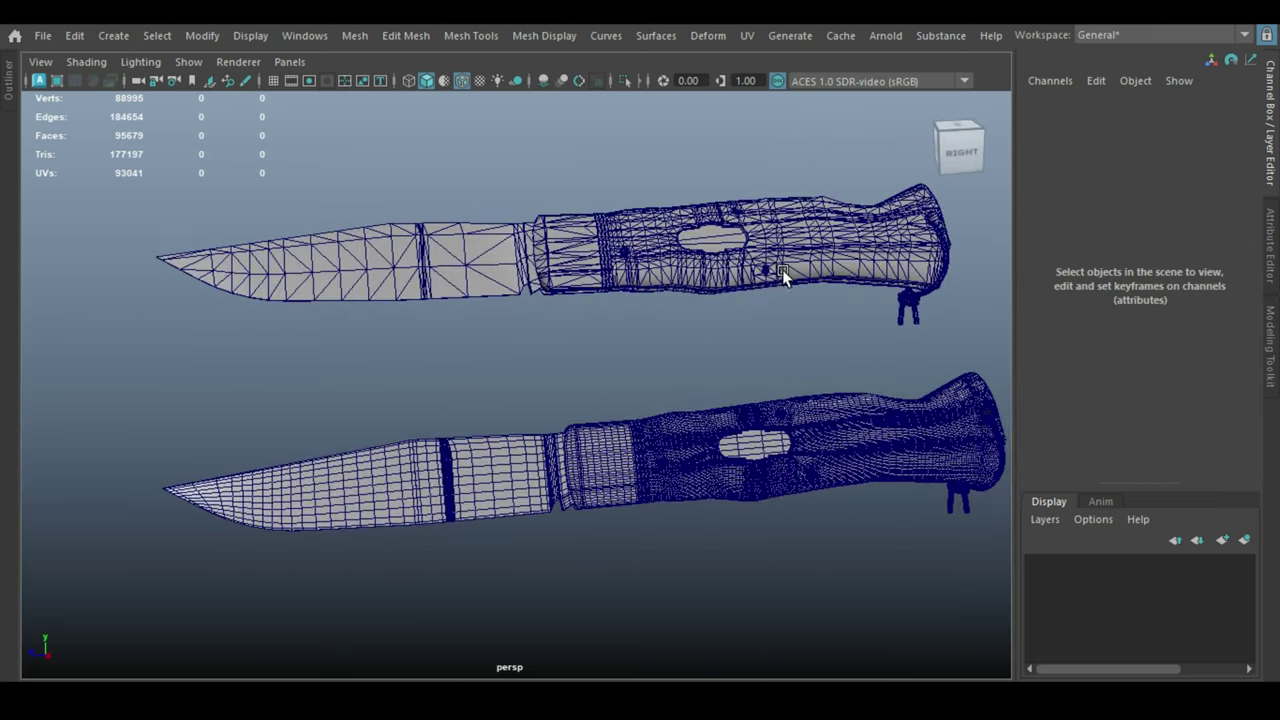
scroll(784, 270, down, 3)
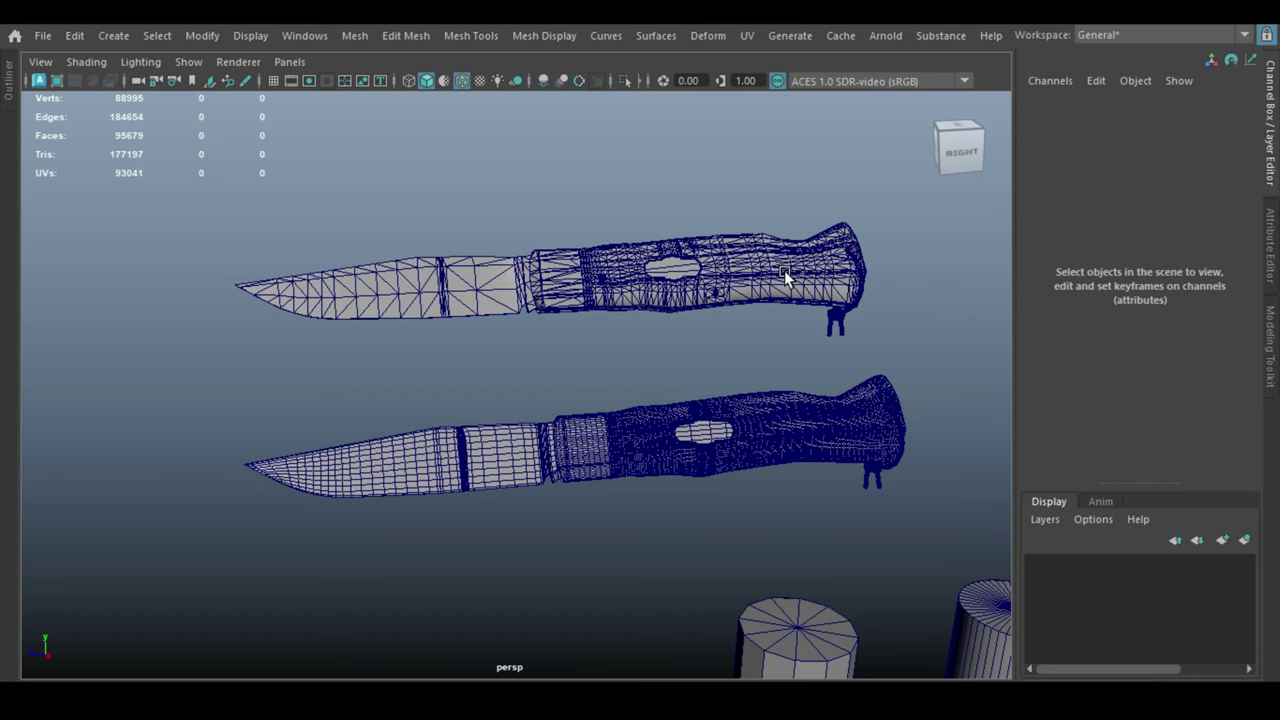
mouse_move(720, 300)
alt+mouse_down()
mouse_move(723, 334)
mouse_move(751, 349)
mouse_move(681, 340)
alt+mouse_up()
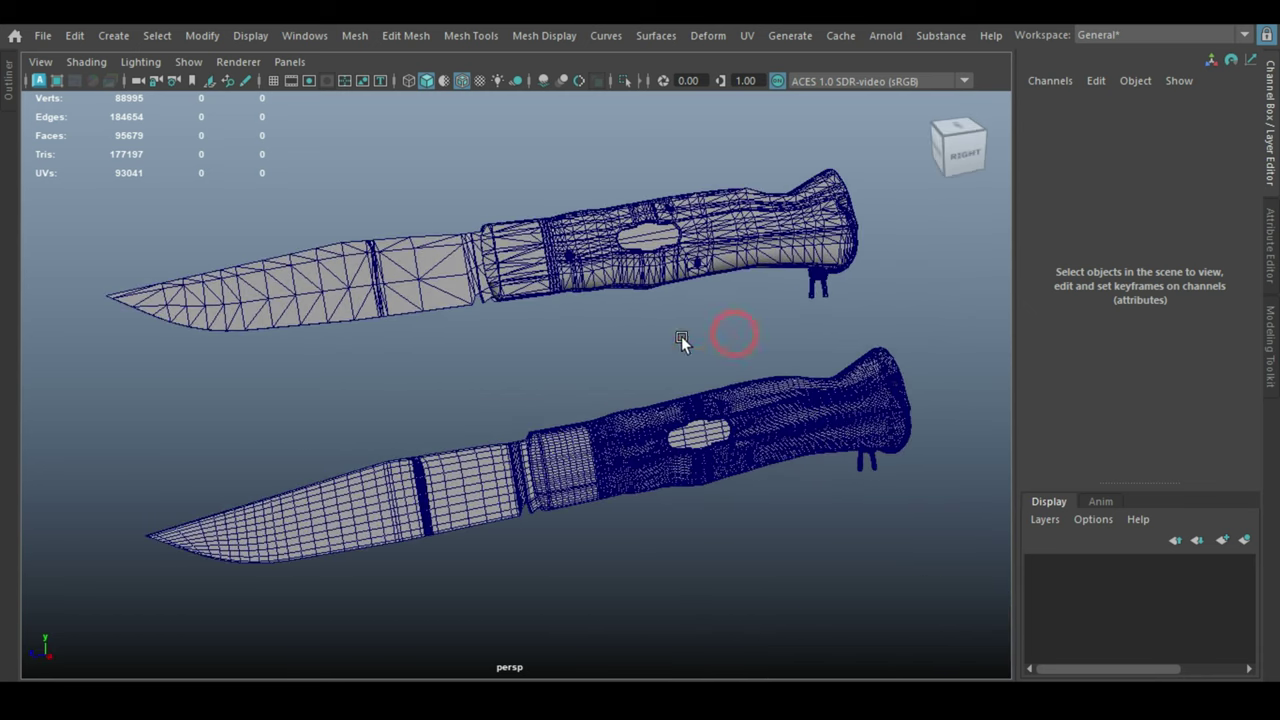
click(528, 263)
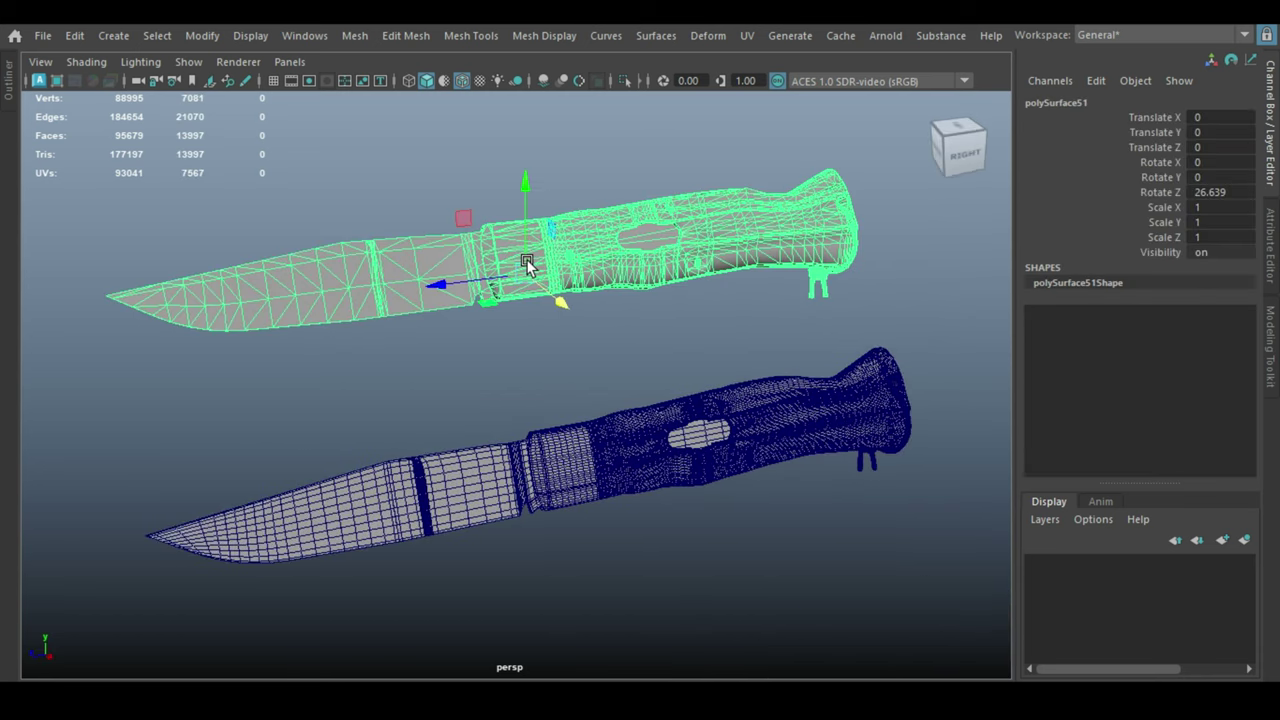
click(584, 445)
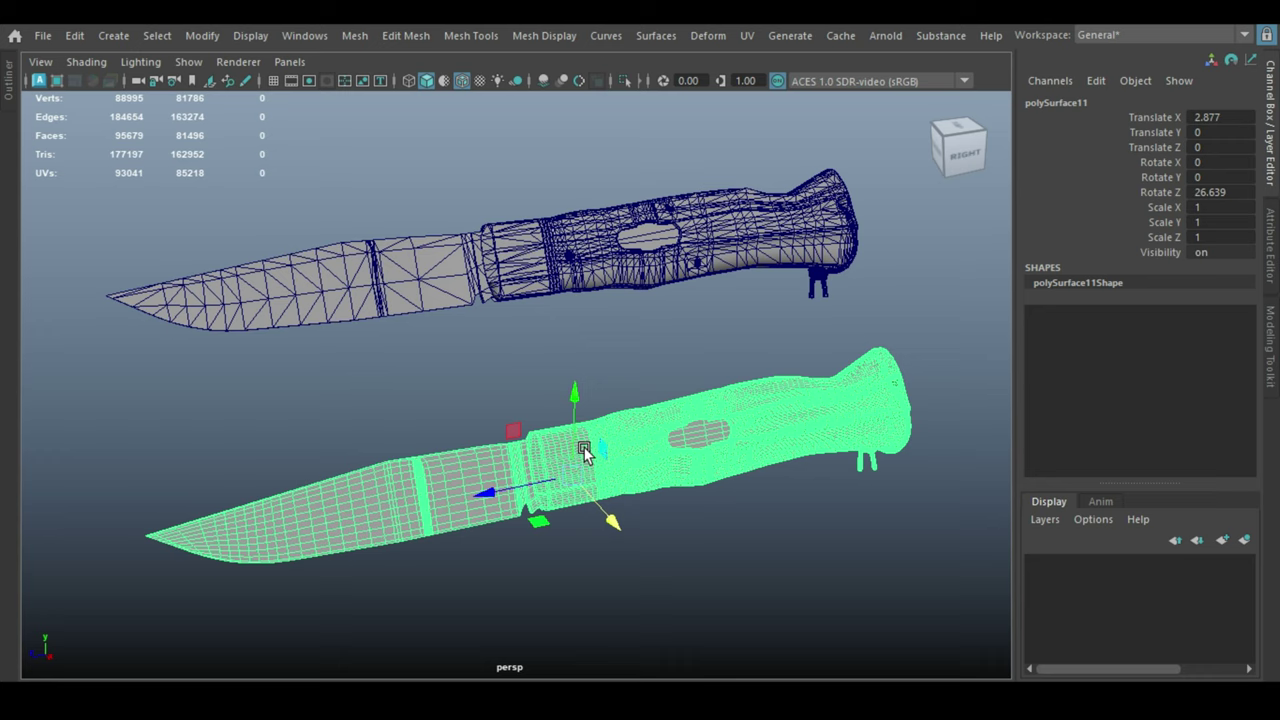
Step: Clear the selection and turn off Wireframe on Shaded in the viewport
mouse_move(584, 450)
alt+mouse_down()
mouse_move(523, 353)
mouse_move(689, 458)
alt+mouse_up()
click(689, 458)
scroll(549, 304, up, 3)
click(461, 80)
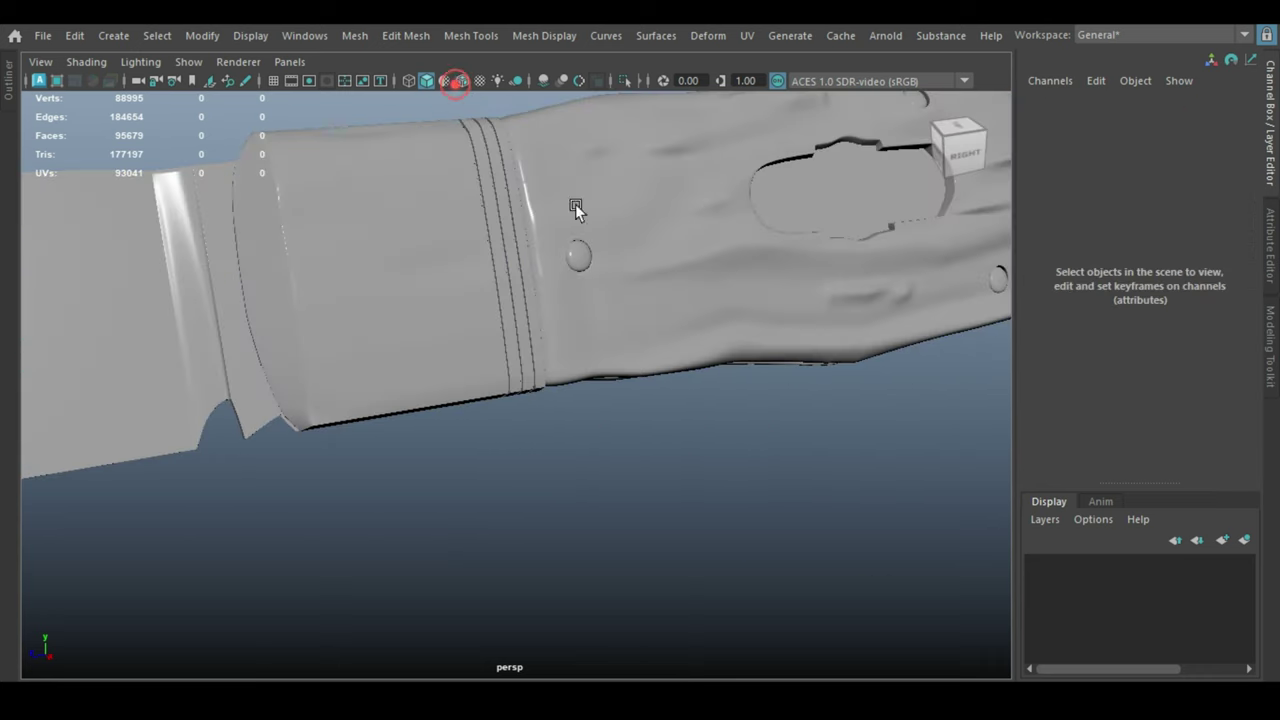
Step: Inspect the hole in the upper knife's shaded handle up close
alt+middle_drag(575, 204, 392, 403)
scroll(596, 473, up, 3)
alt+drag(596, 473, 439, 535)
mouse_move(439, 535)
alt+right_down()
mouse_move(631, 497)
mouse_move(574, 367)
alt+right_up()
scroll(565, 620, down, 5)
alt+drag(565, 620, 489, 336)
mouse_move(489, 336)
alt+right_down()
mouse_move(747, 314)
mouse_move(526, 357)
alt+right_up()
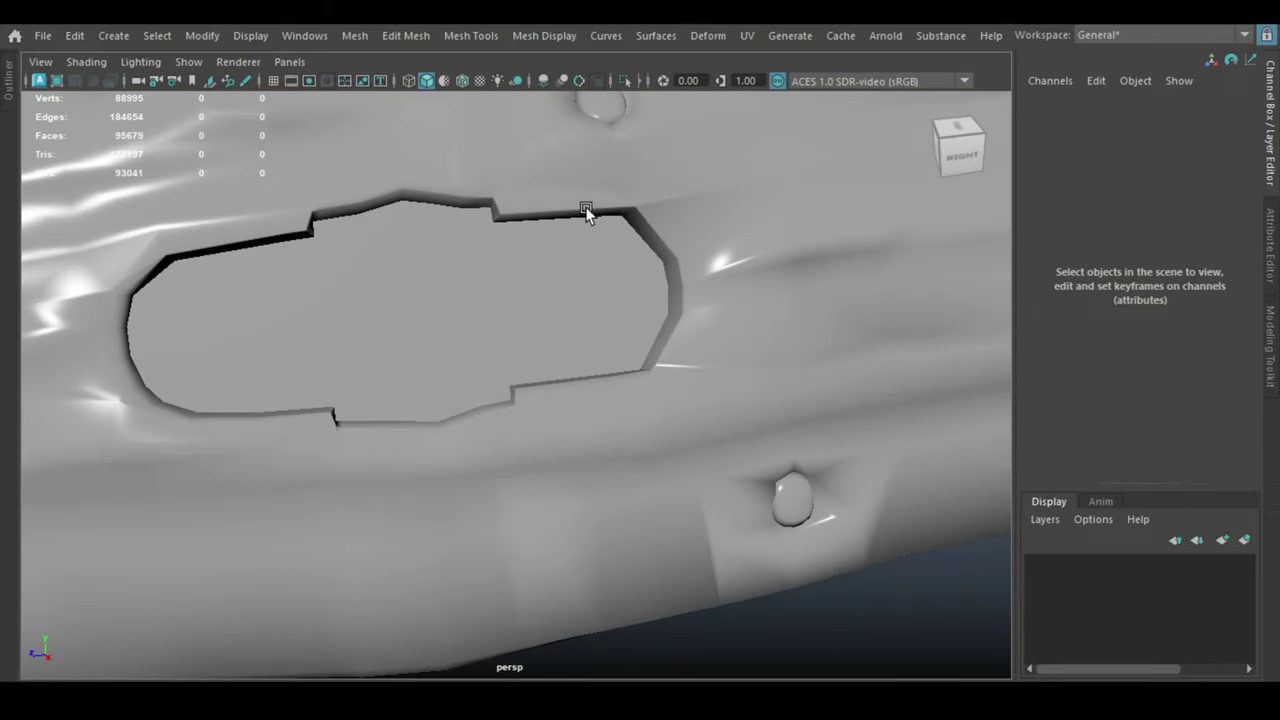
Step: Pull back to show both shaded knives with the test cylinders below them
alt+right_drag(698, 404, 514, 443)
mouse_move(514, 443)
alt+mouse_down()
mouse_move(249, 323)
mouse_move(651, 317)
alt+mouse_up()
alt+right_drag(651, 317, 346, 303)
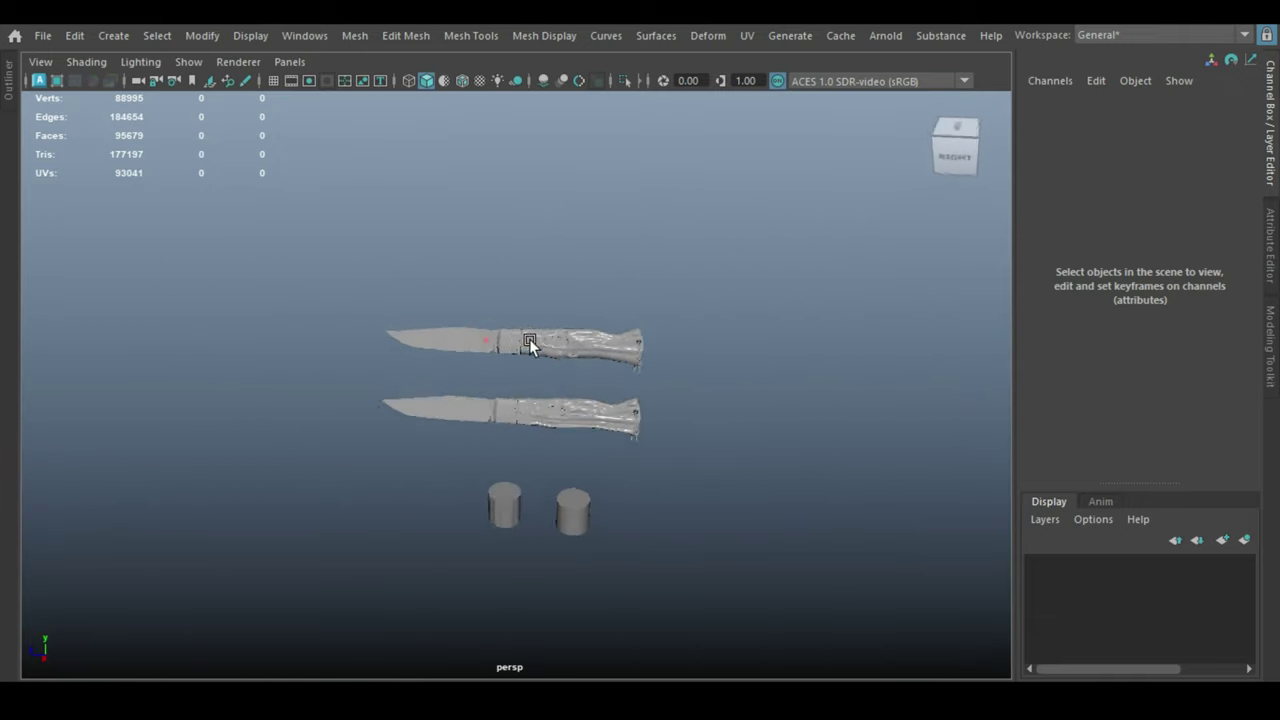
mouse_move(486, 338)
alt+mouse_down()
mouse_move(654, 438)
mouse_move(567, 411)
alt+mouse_up()
mouse_move(663, 443)
alt+mouse_down()
mouse_move(634, 417)
mouse_move(822, 418)
mouse_move(664, 397)
alt+mouse_up()
mouse_move(664, 397)
alt+right_down()
mouse_move(907, 515)
mouse_move(885, 507)
alt+right_up()
Step: Marquee-select and delete both test cylinders, then frame the two remaining knives
drag(880, 556, 599, 490)
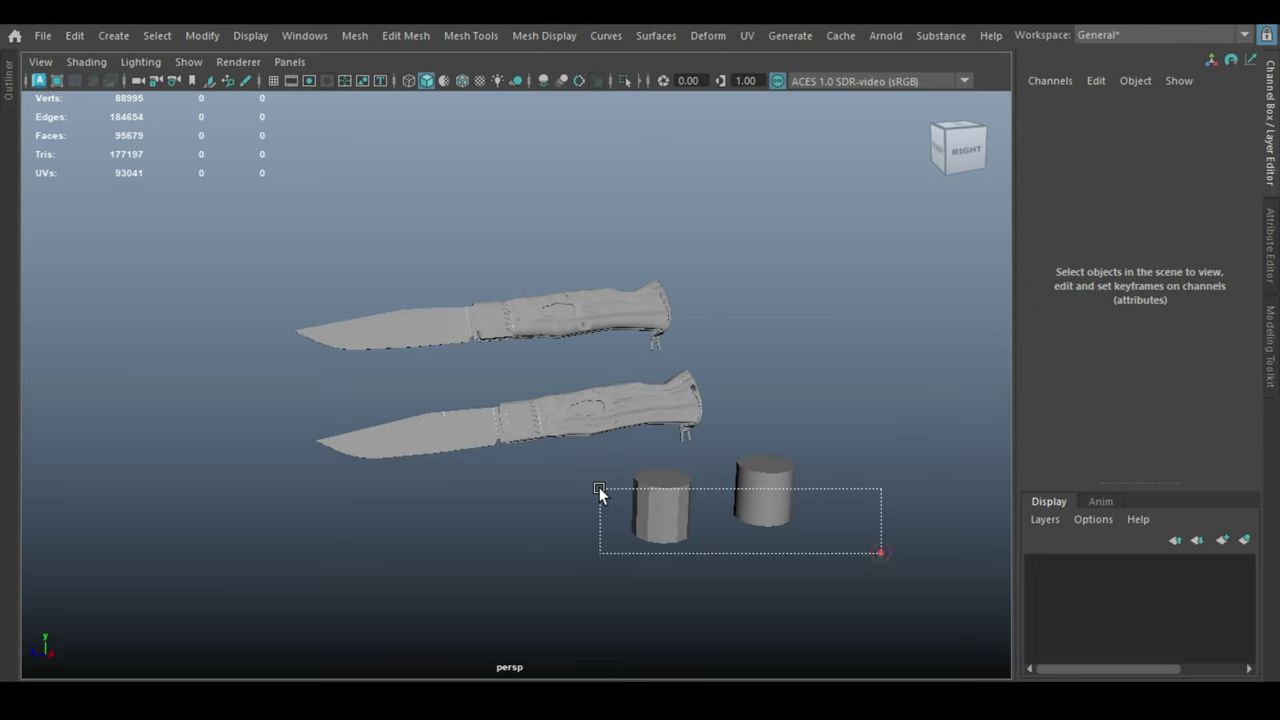
key(Delete)
scroll(575, 369, up, 3)
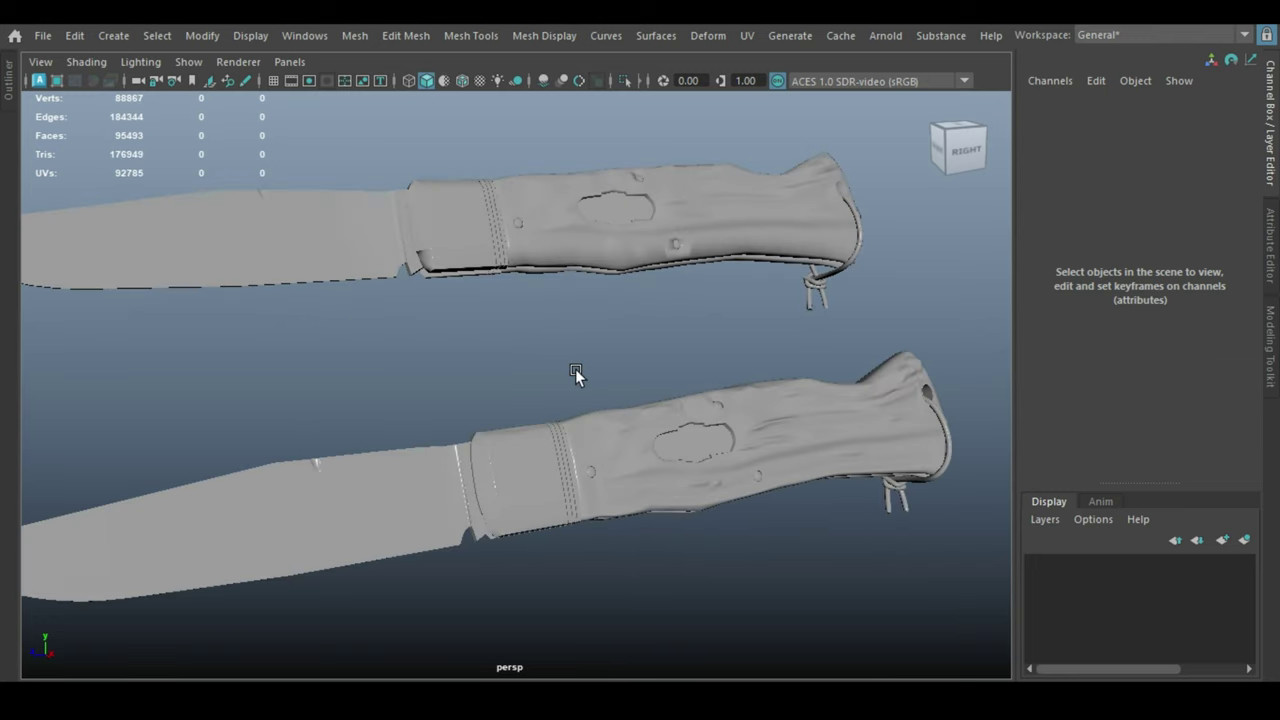
scroll(543, 449, down, 3)
mouse_move(543, 449)
alt+mouse_down()
mouse_move(414, 520)
mouse_move(452, 422)
mouse_move(600, 440)
mouse_move(688, 396)
alt+mouse_up()
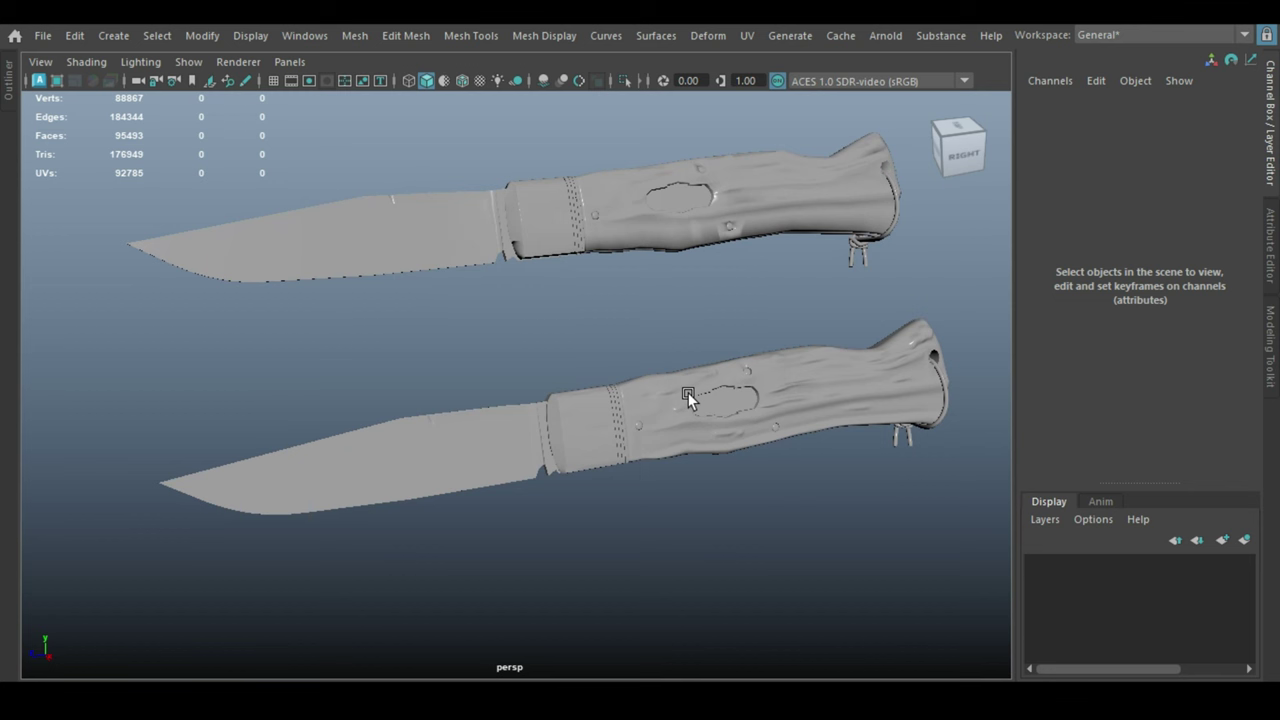
alt+middle_drag(688, 312, 678, 366)
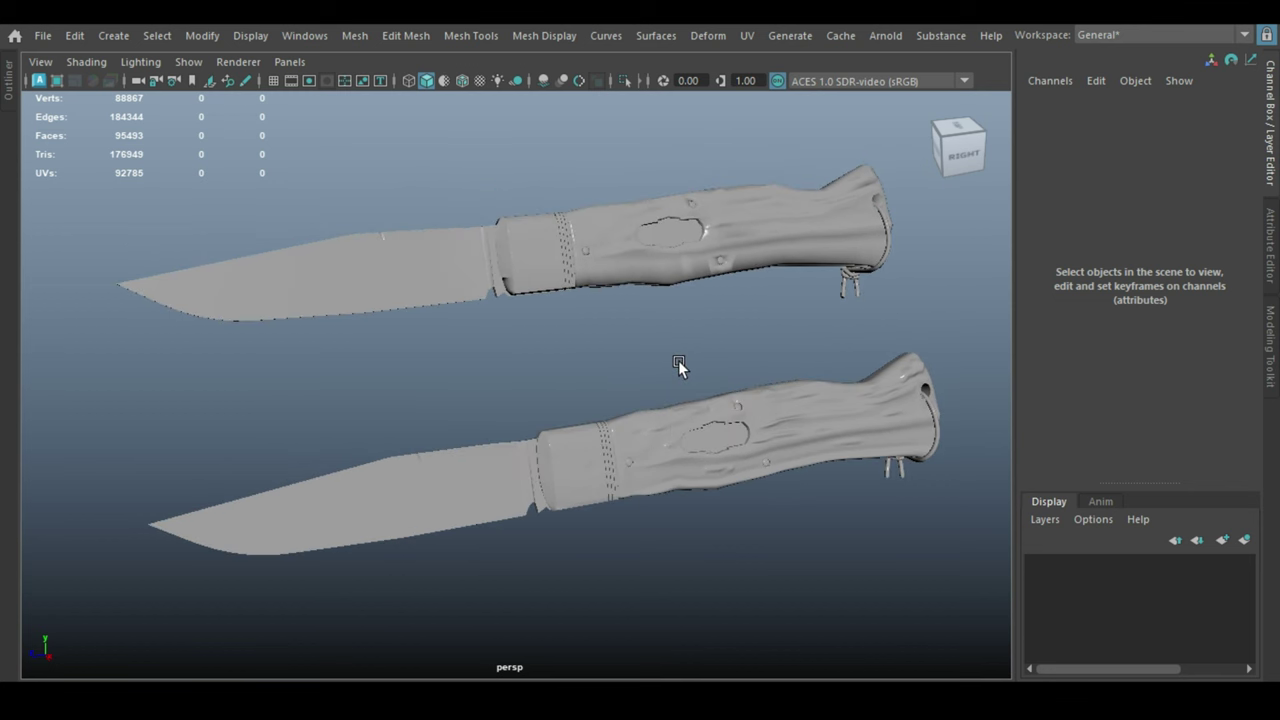